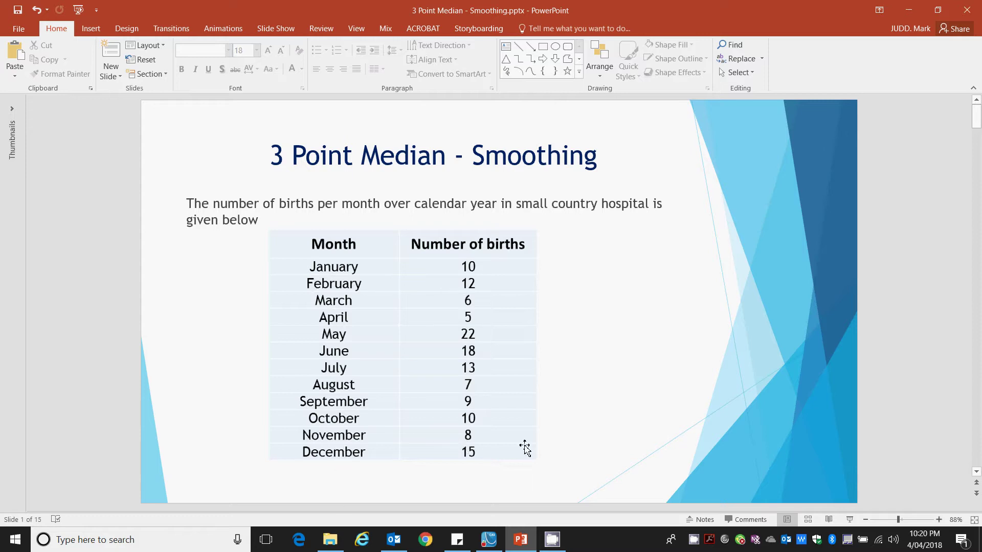
Advance PowerPoint to slide 2, the monthly births line graph introducing 3 point median smoothing.
{"action": "scroll", "coordinate": [651, 421], "scroll_direction": "down", "scroll_amount": 1}
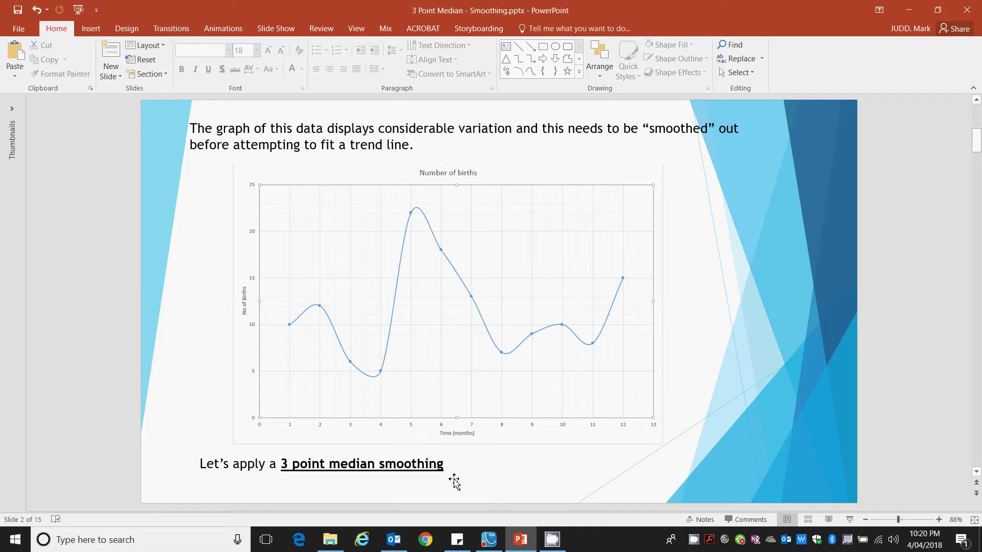
In TI-Nspire, insert a Data & Statistics page plotting births (y-axis) against month (x-axis).
{"action": "left_click", "coordinate": [489, 540]}
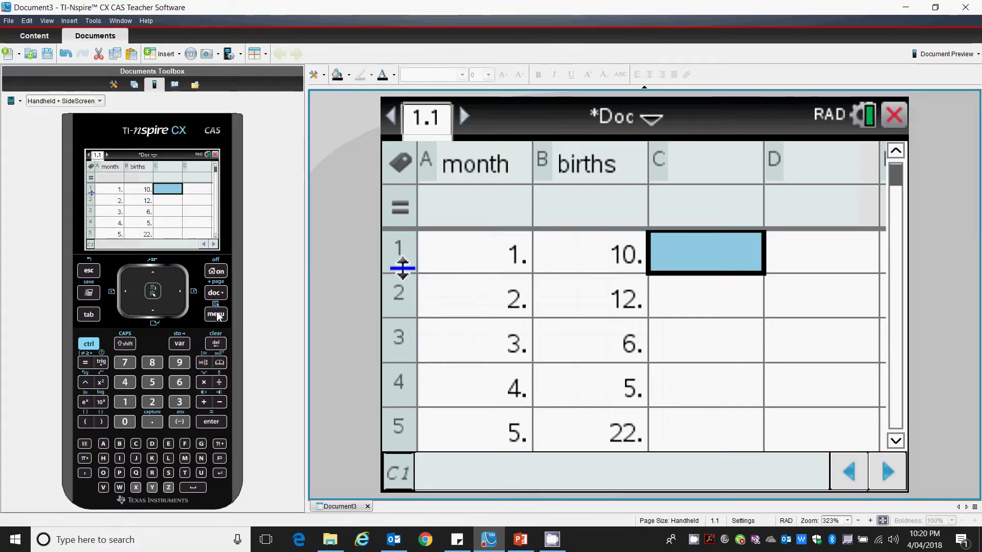
{"action": "left_click", "coordinate": [220, 272]}
{"action": "left_click", "coordinate": [704, 392]}
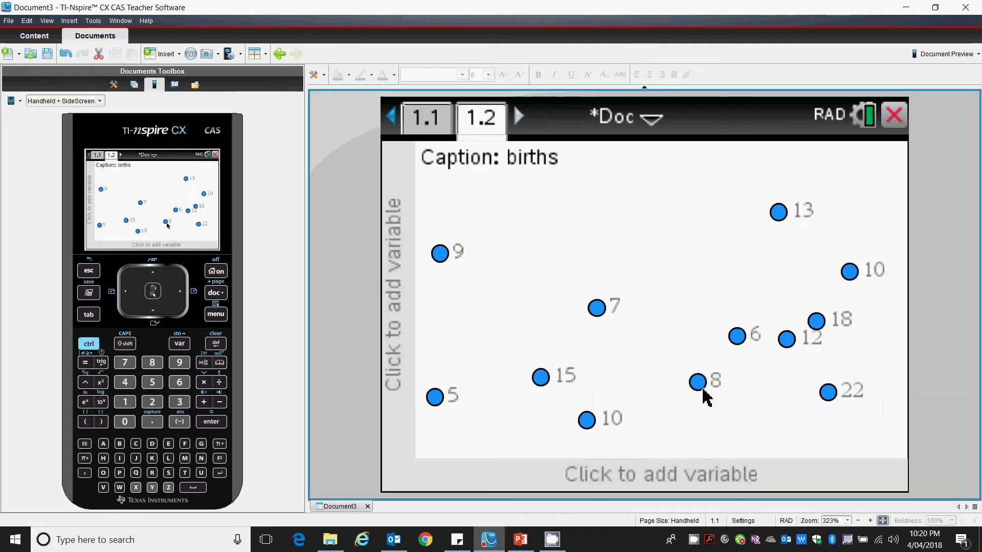
{"action": "left_click", "coordinate": [396, 281]}
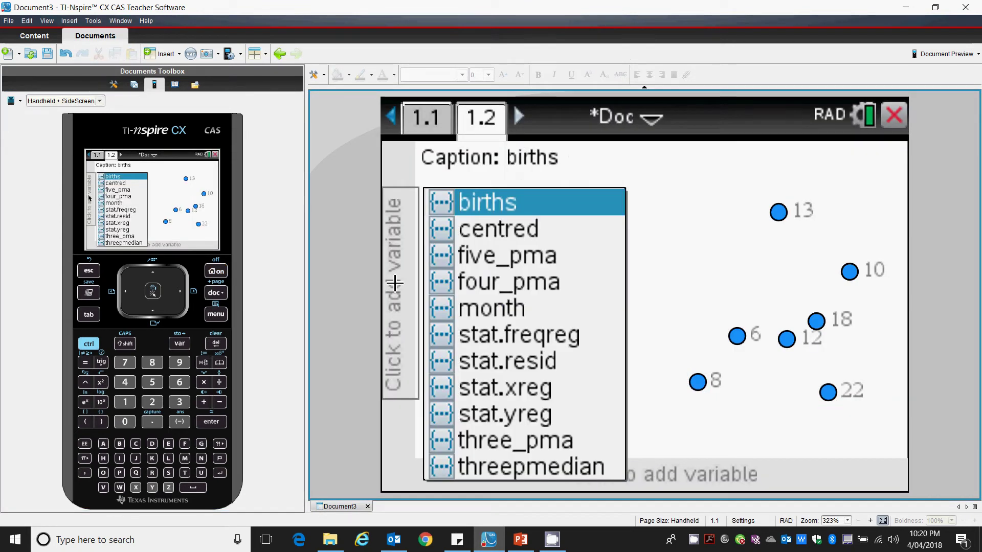
{"action": "left_click", "coordinate": [492, 204]}
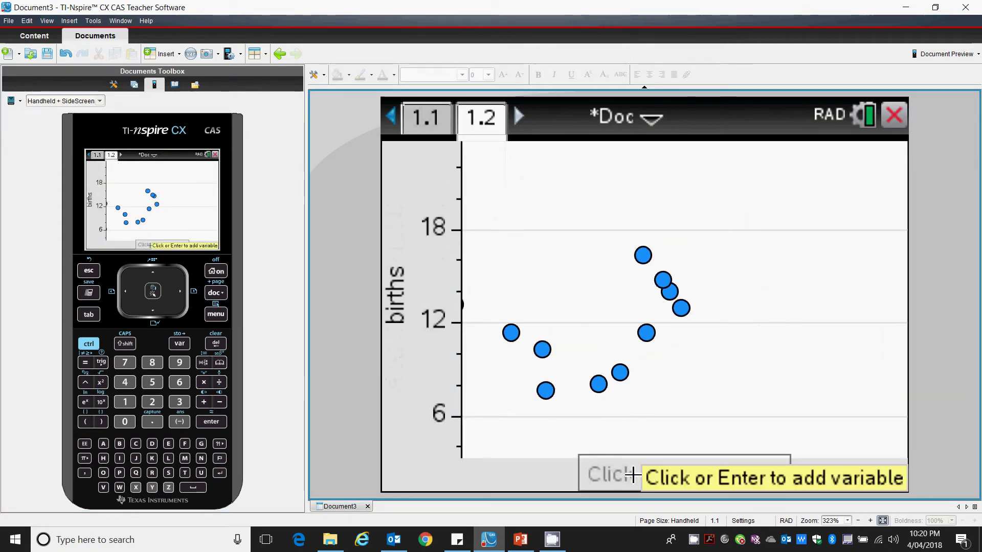
{"action": "left_click", "coordinate": [630, 473]}
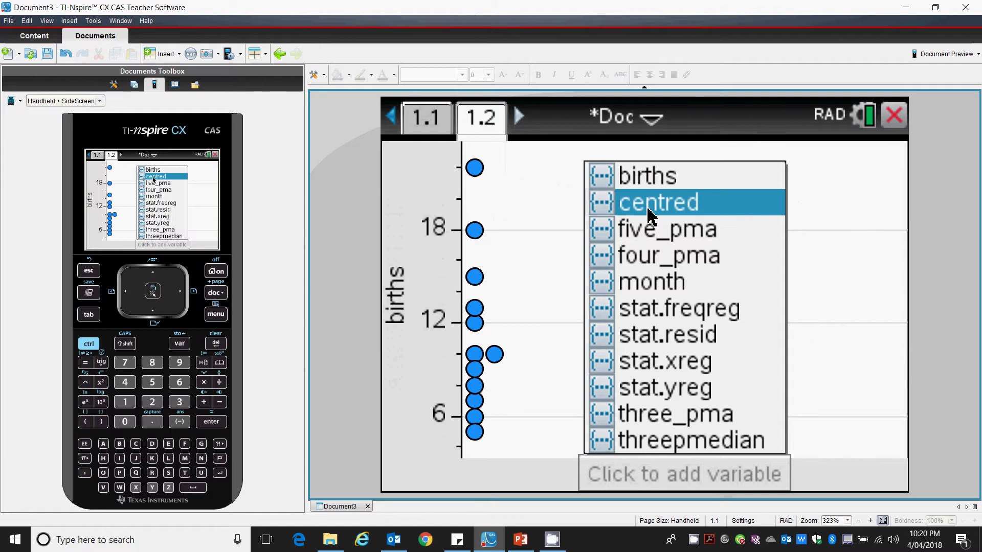
{"action": "left_click", "coordinate": [661, 285]}
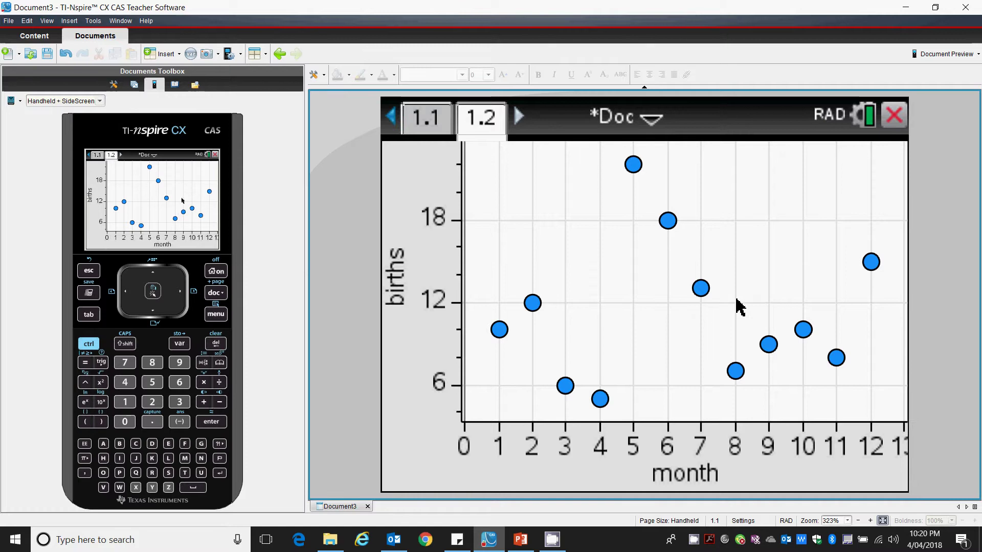
{"action": "left_click", "coordinate": [420, 128]}
Step through slides 3–13 until the 3 point median column reads 10, 6, 6, 18, 18, 13, 9, 9, 9, 10.
{"action": "left_click", "coordinate": [520, 540]}
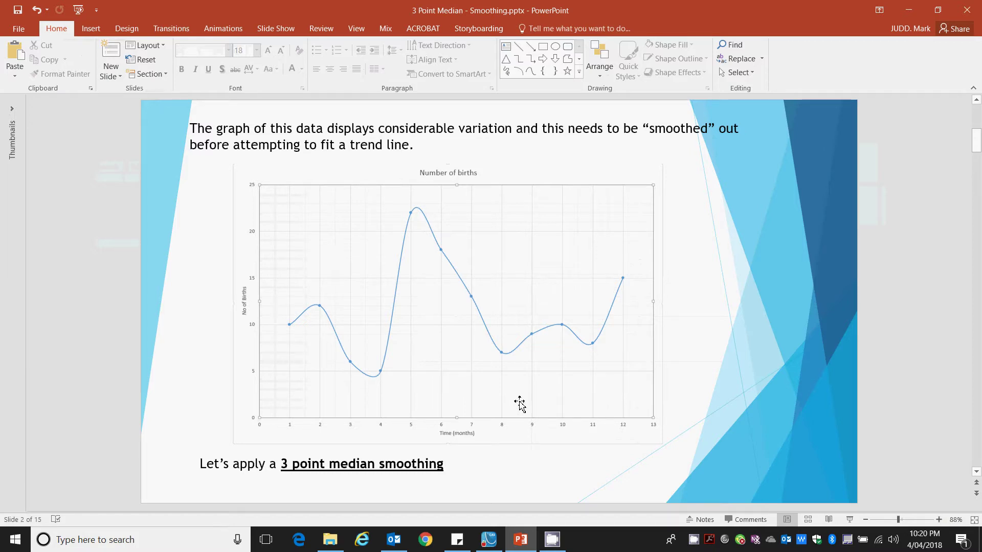
{"action": "scroll", "coordinate": [520, 404], "scroll_direction": "down", "scroll_amount": 1}
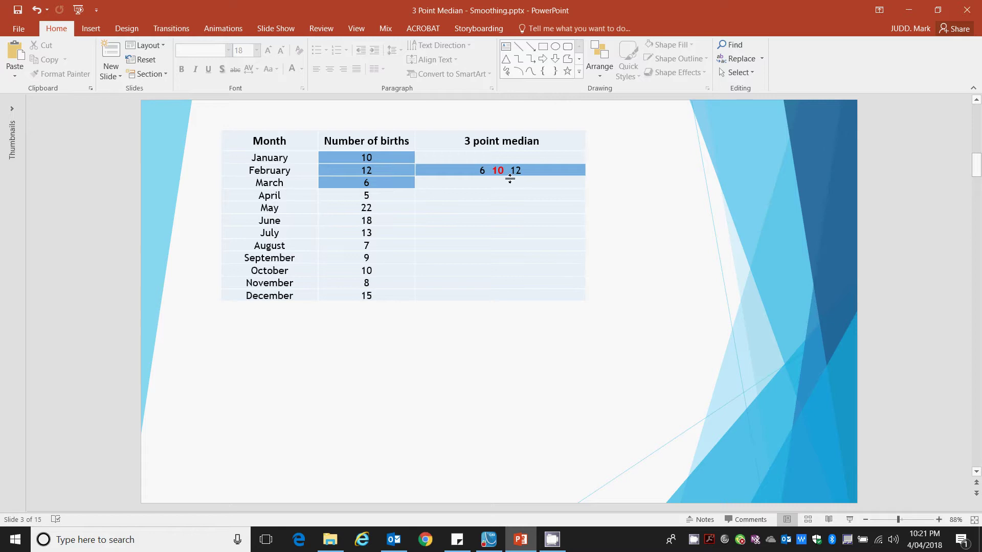
{"action": "scroll", "coordinate": [459, 192], "scroll_direction": "down", "scroll_amount": 1}
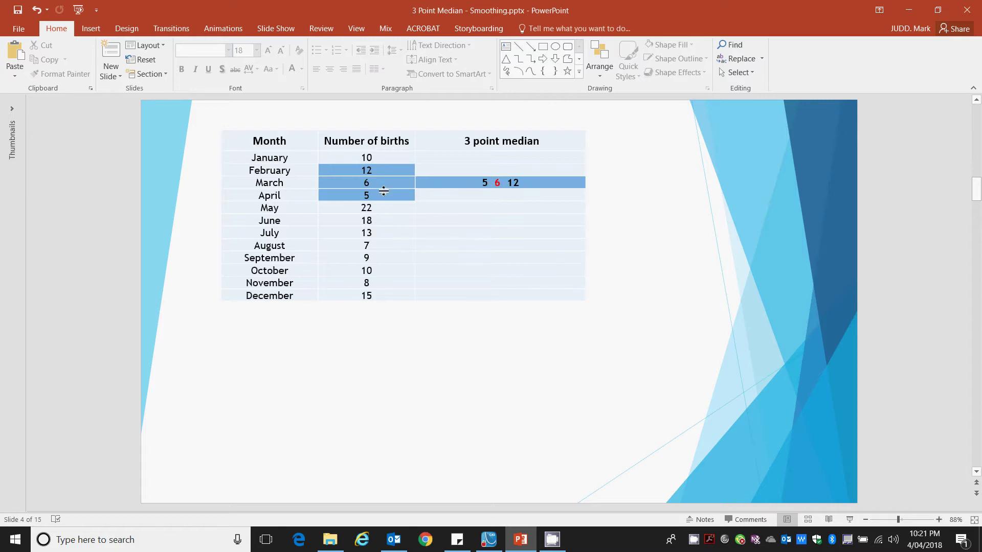
{"action": "scroll", "coordinate": [381, 195], "scroll_direction": "down", "scroll_amount": 1}
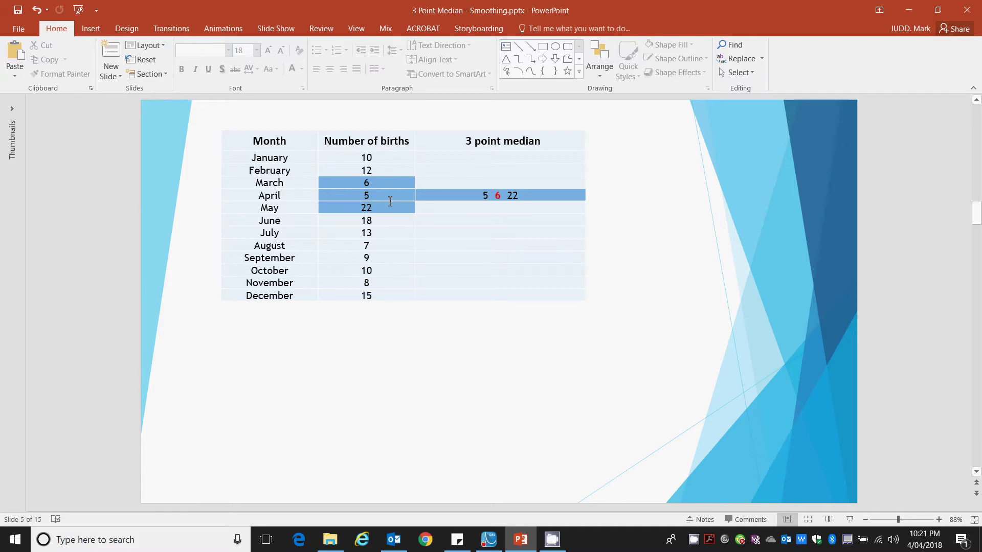
{"action": "scroll", "coordinate": [390, 201], "scroll_direction": "down", "scroll_amount": 1}
{"action": "scroll", "coordinate": [391, 203], "scroll_direction": "down", "scroll_amount": 1}
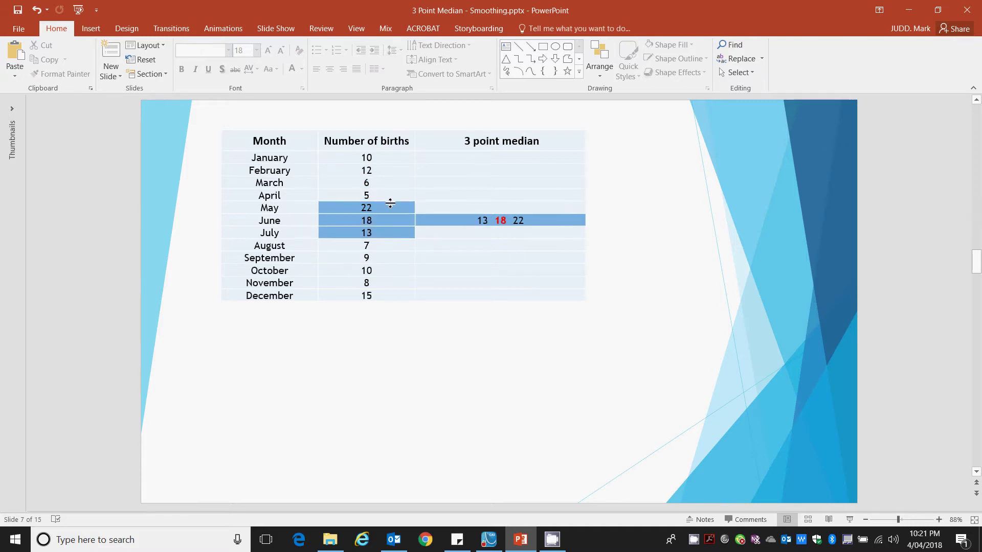
{"action": "scroll", "coordinate": [390, 203], "scroll_direction": "down", "scroll_amount": 1}
{"action": "scroll", "coordinate": [391, 203], "scroll_direction": "down", "scroll_amount": 1}
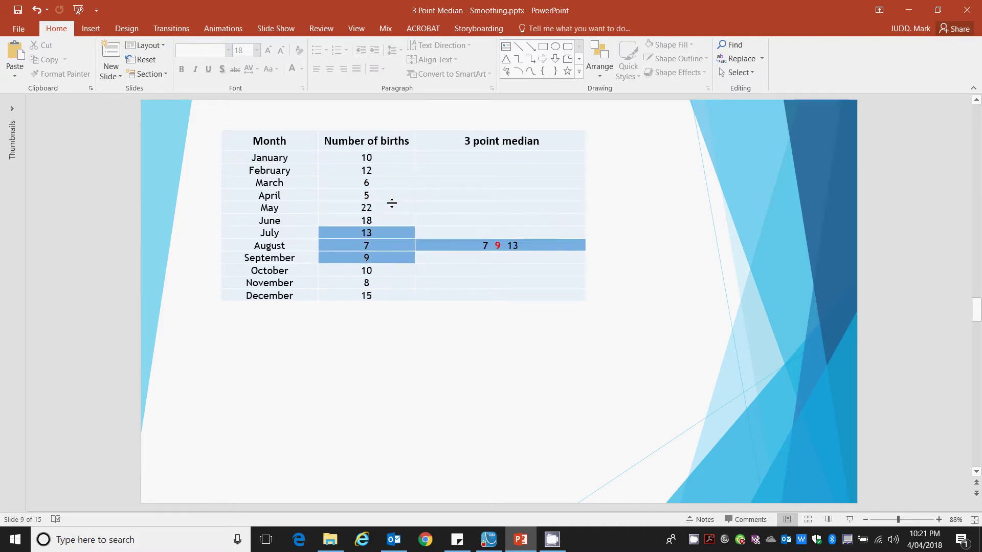
{"action": "scroll", "coordinate": [391, 204], "scroll_direction": "down", "scroll_amount": 2}
{"action": "scroll", "coordinate": [391, 203], "scroll_direction": "down", "scroll_amount": 1}
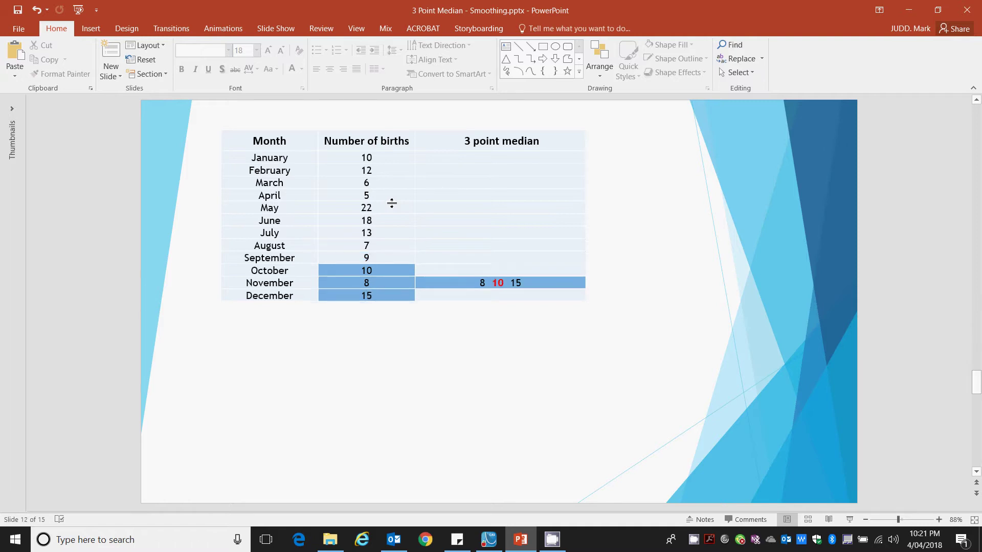
{"action": "scroll", "coordinate": [391, 207], "scroll_direction": "down", "scroll_amount": 1}
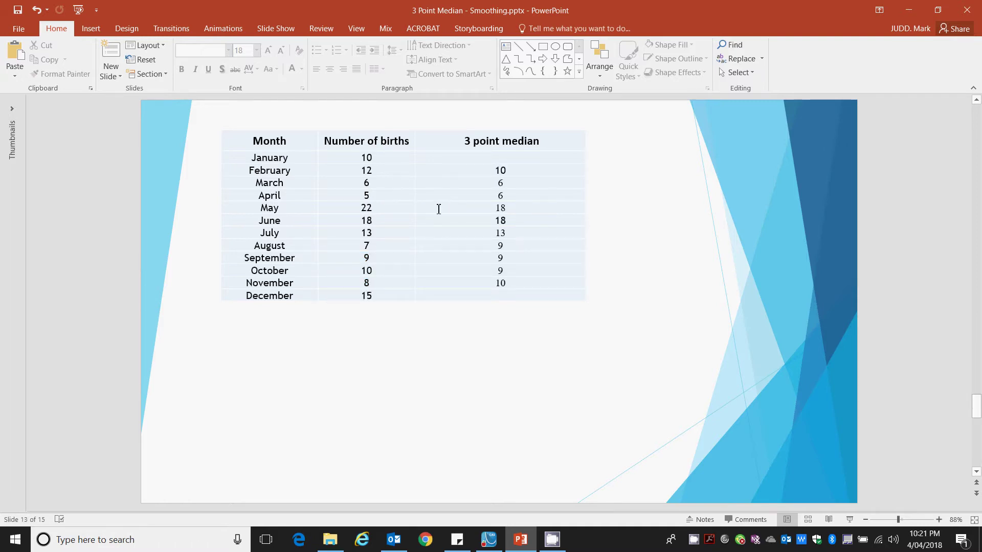
Enter =median(b1:b3) in cell C2 using the first three births values.
{"action": "left_click", "coordinate": [489, 539]}
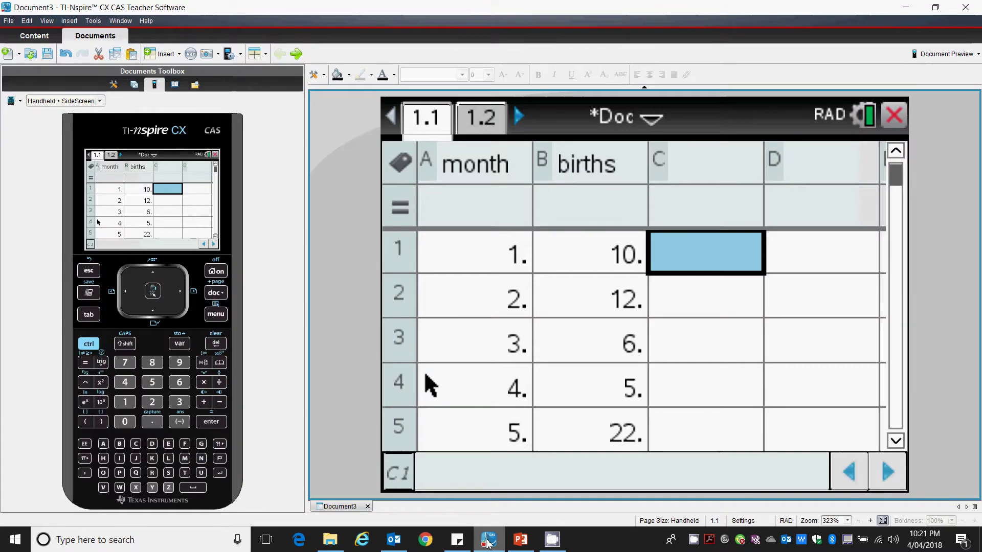
{"action": "left_click", "coordinate": [681, 308]}
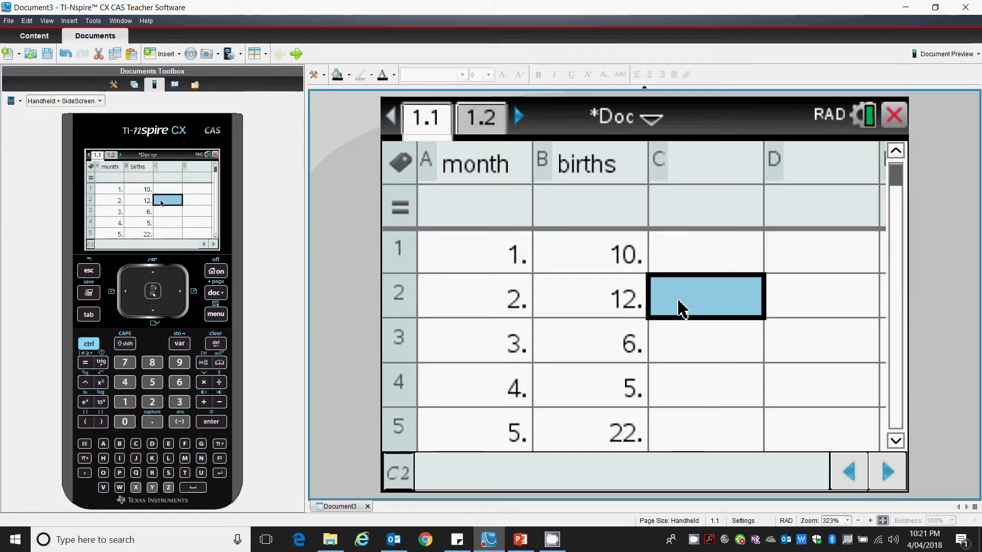
{"action": "type", "text": "="}
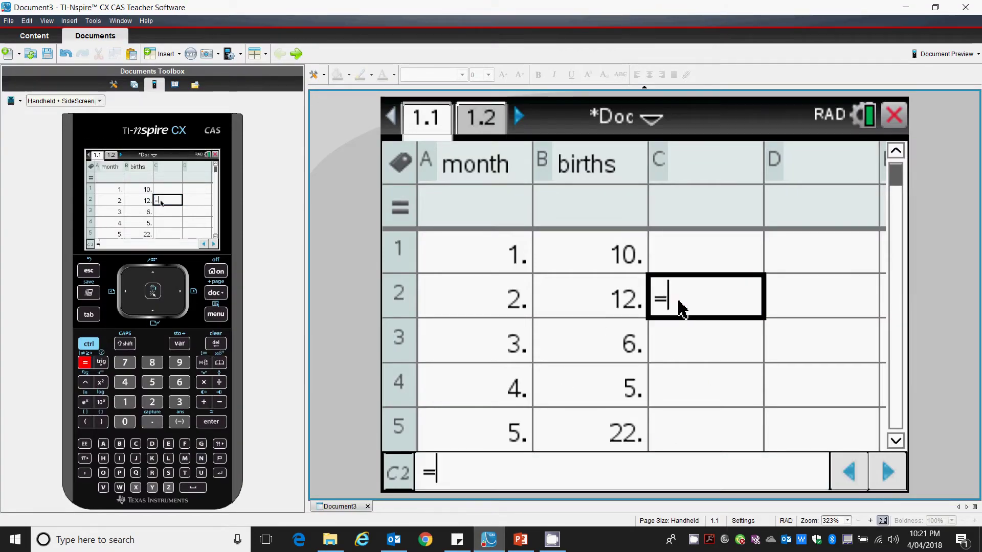
{"action": "type", "text": "median"}
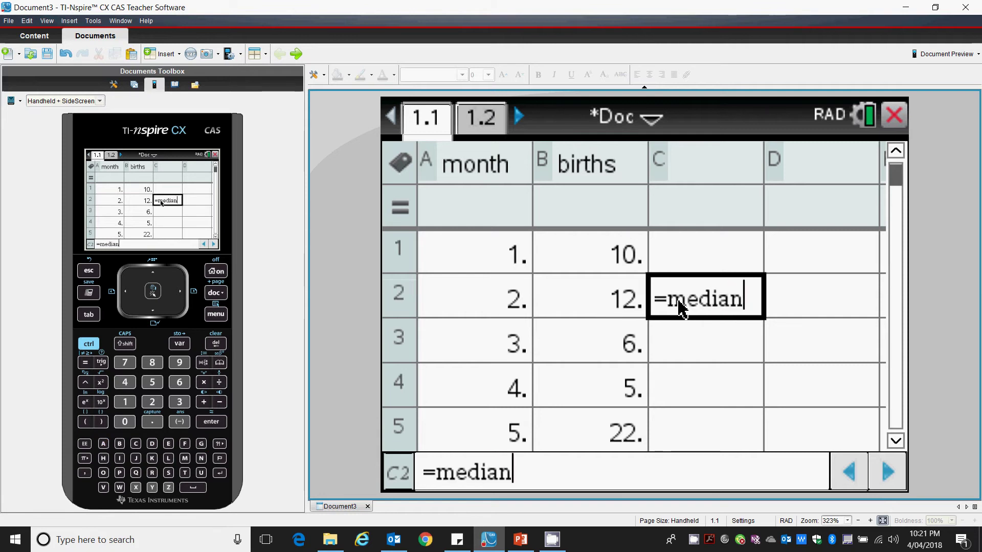
{"action": "type", "text": "("}
{"action": "left_click_drag", "start_coordinate": [566, 263], "coordinate": [570, 332]}
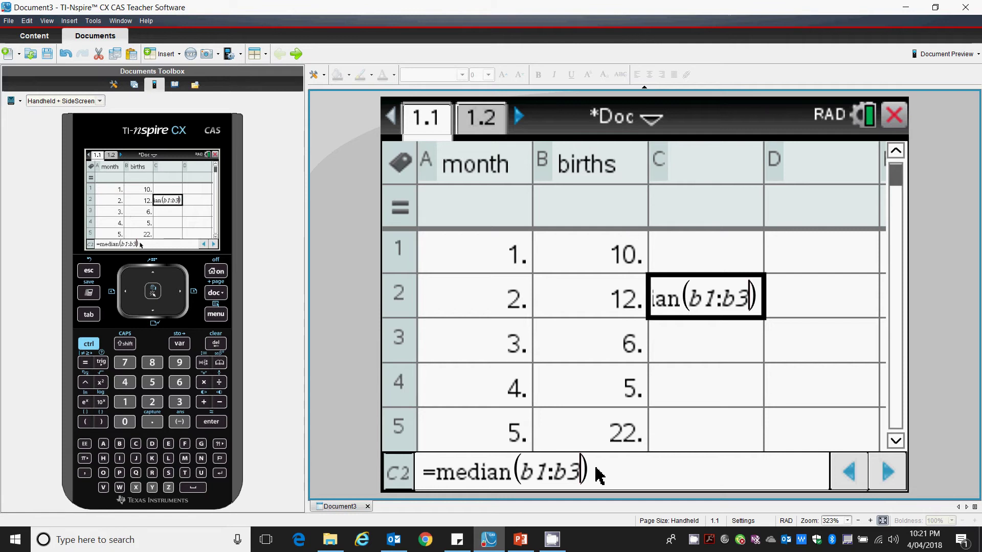
{"action": "key", "text": "Return"}
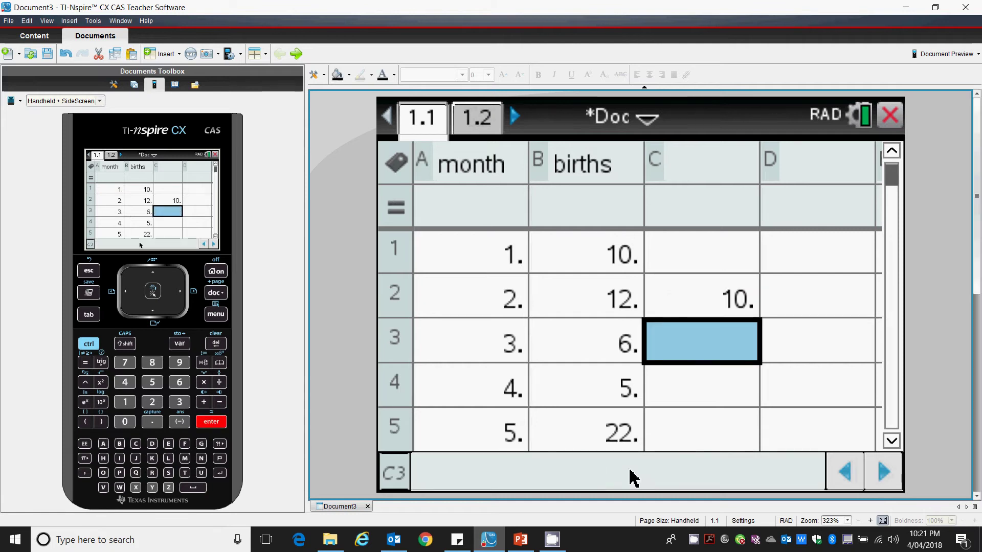
Fill the median formula down column C and clear cell C12.
{"action": "left_click", "coordinate": [720, 305]}
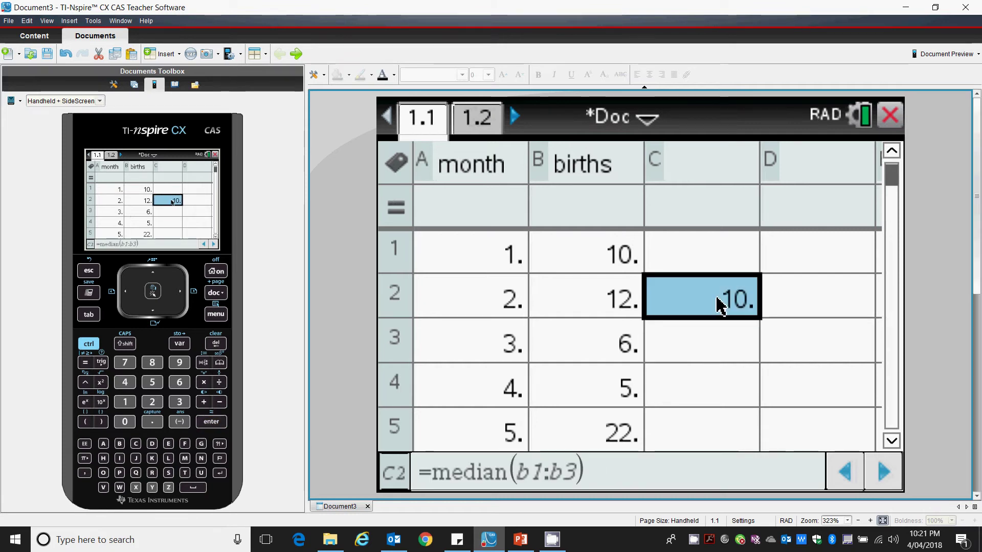
{"action": "left_click_drag", "start_coordinate": [758, 318], "coordinate": [745, 377]}
{"action": "left_click", "coordinate": [745, 388]}
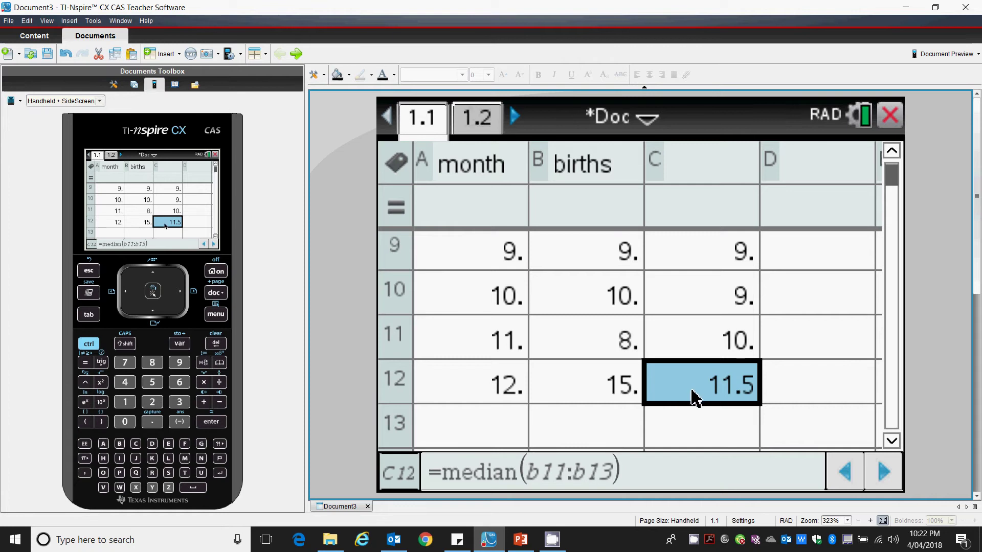
{"action": "key", "text": "Delete"}
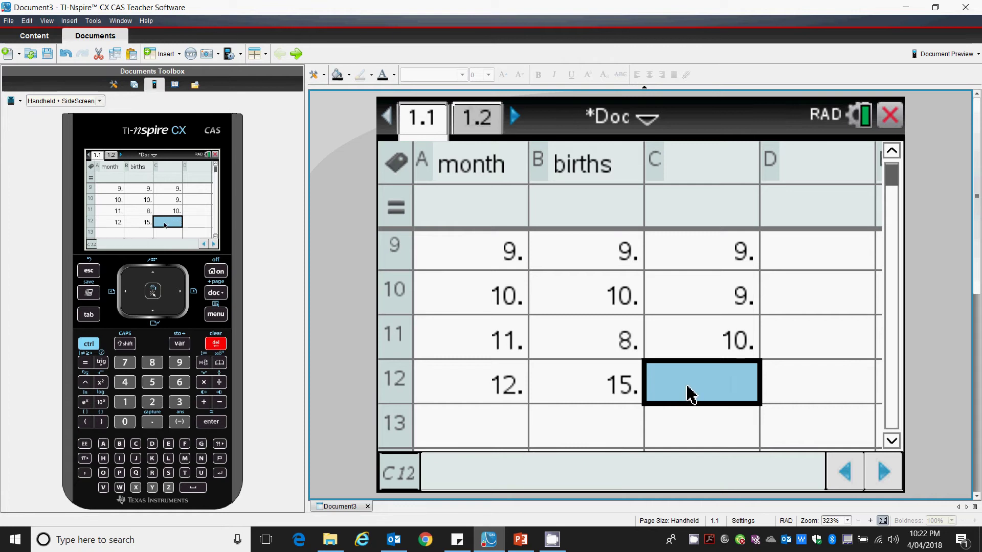
On page 1.2, put threepmedian on the vertical axis as a dot plot of the medians.
{"action": "left_click", "coordinate": [820, 334]}
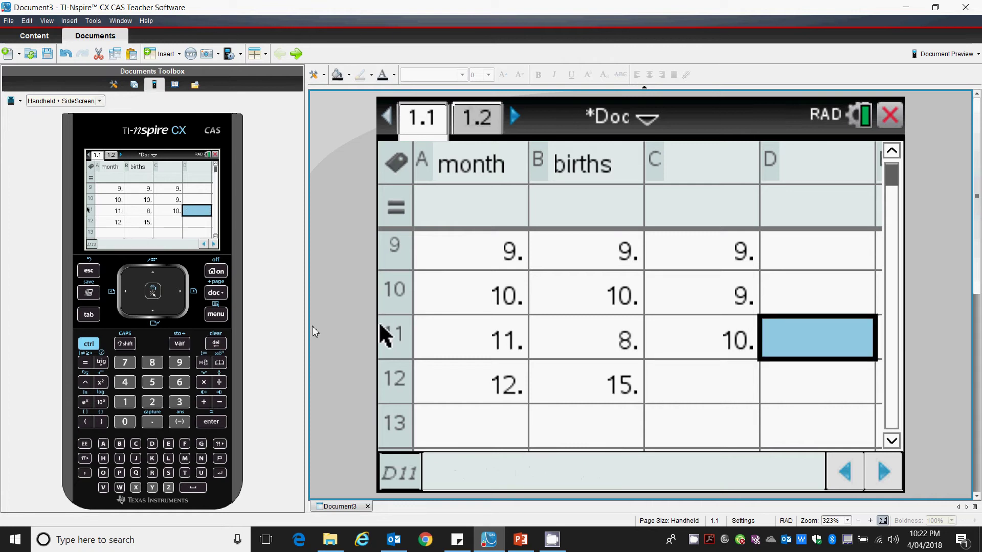
{"action": "left_click", "coordinate": [216, 271]}
{"action": "left_click", "coordinate": [697, 404]}
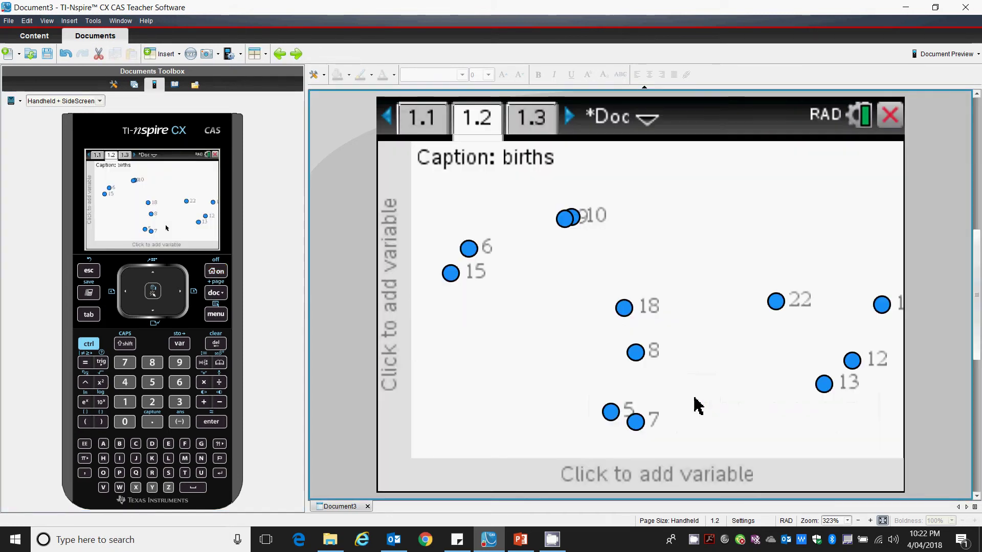
{"action": "left_click", "coordinate": [398, 267]}
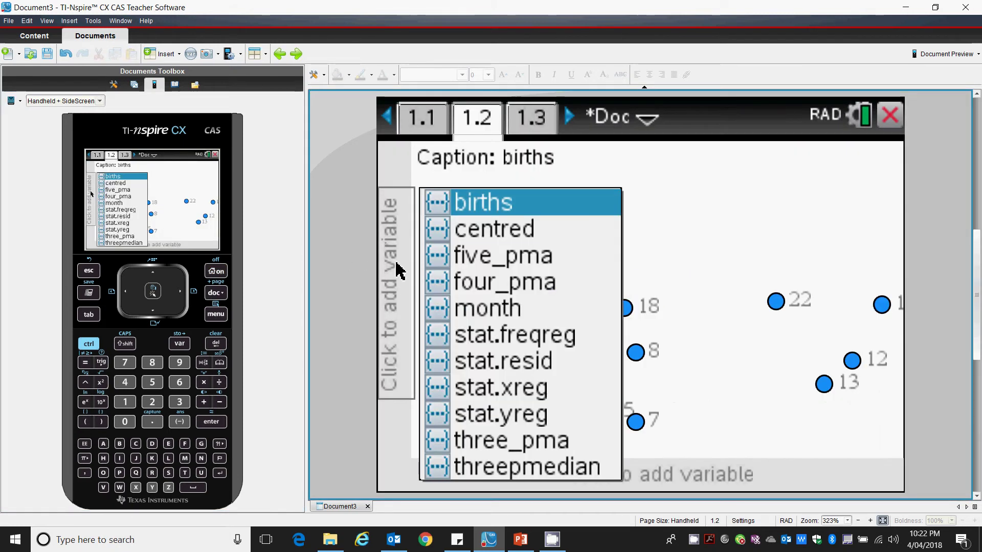
{"action": "left_click", "coordinate": [530, 468]}
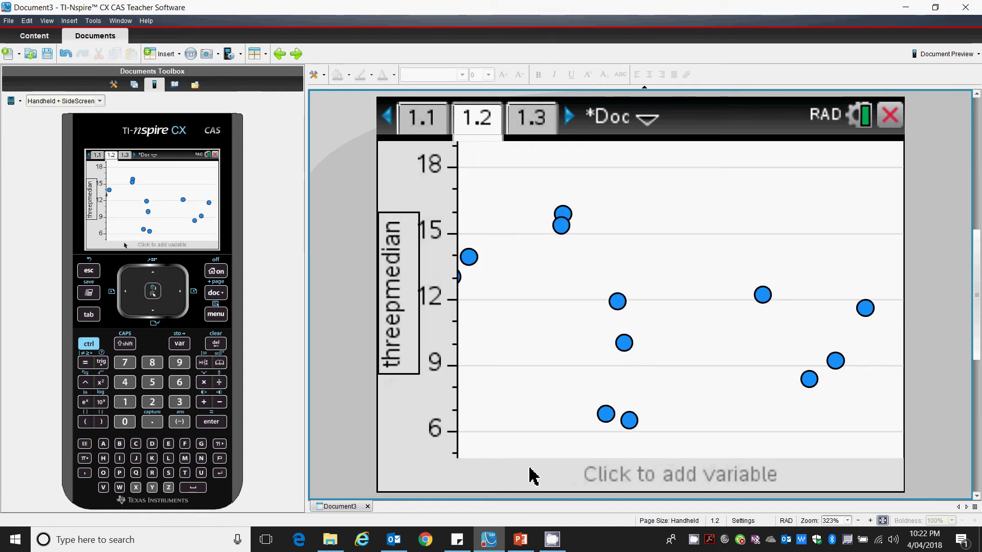
Name spreadsheet column C 'threepmedian'.
{"action": "left_click", "coordinate": [419, 125]}
{"action": "left_click", "coordinate": [689, 173]}
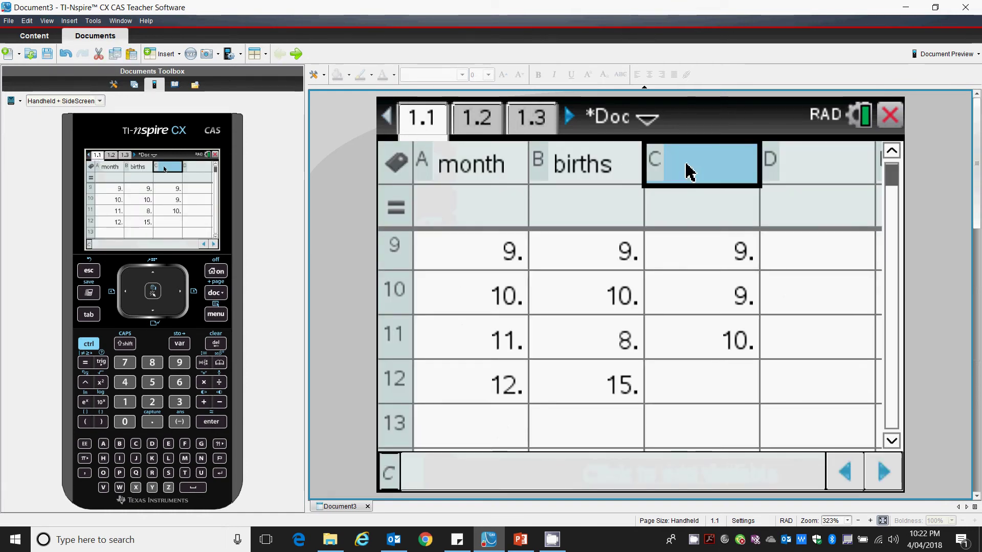
{"action": "type", "text": "three"}
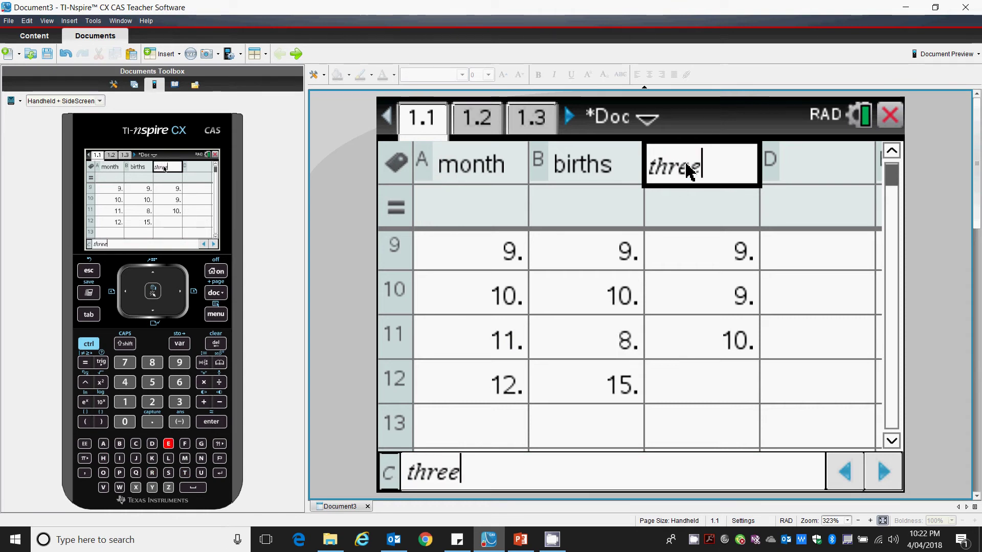
{"action": "type", "text": "pmedian"}
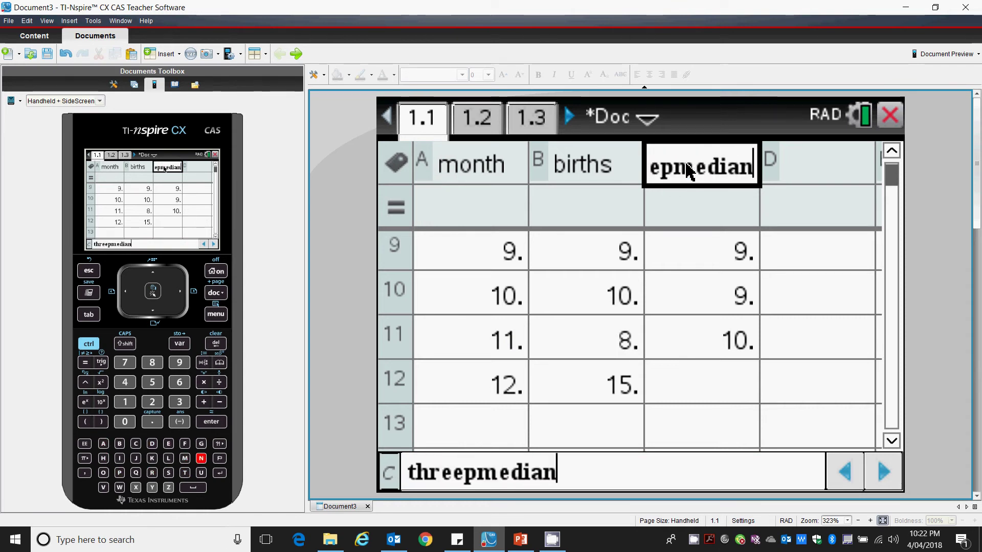
{"action": "key", "text": "Return"}
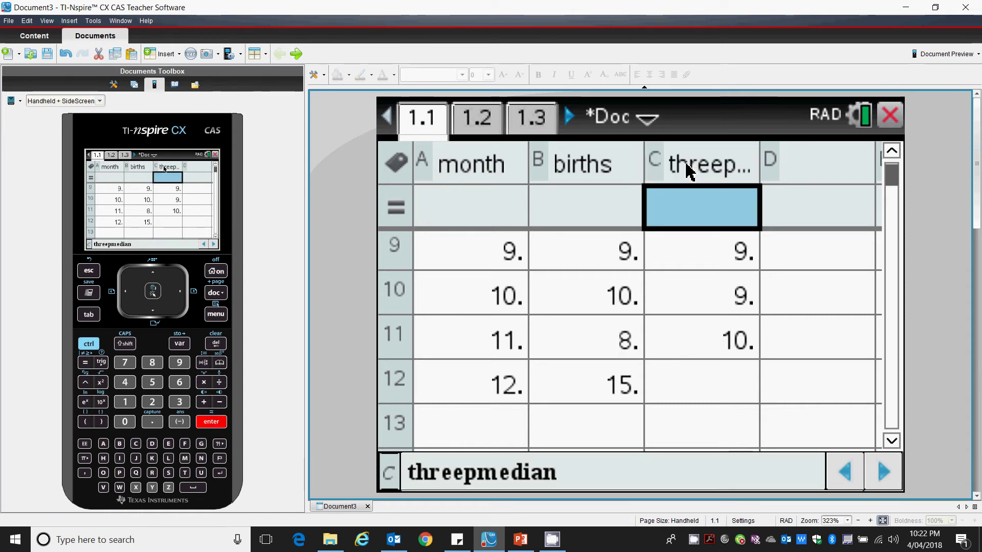
On page 1.3, replace births with threepmedian on the vertical axis against month.
{"action": "left_click", "coordinate": [531, 112]}
{"action": "left_click", "coordinate": [393, 271]}
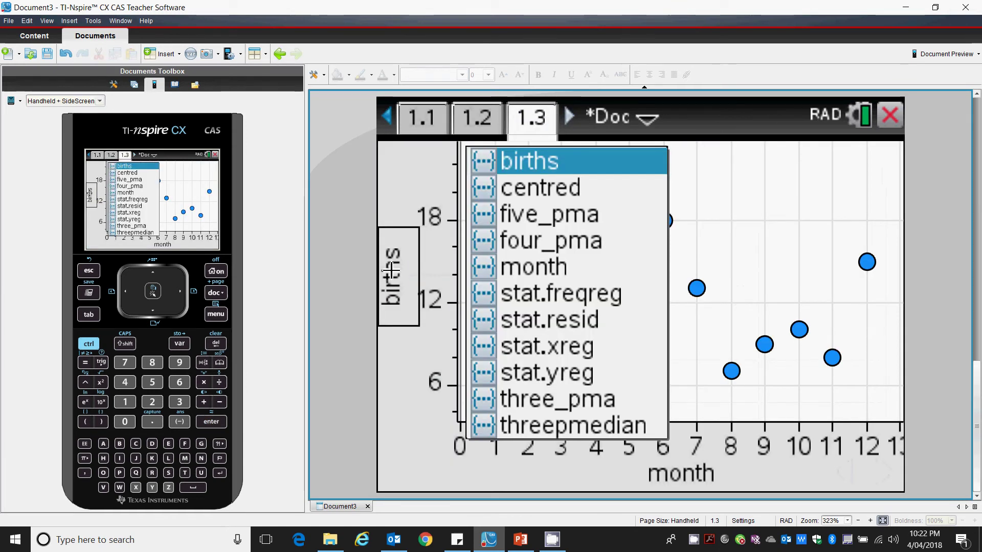
{"action": "left_click", "coordinate": [561, 431]}
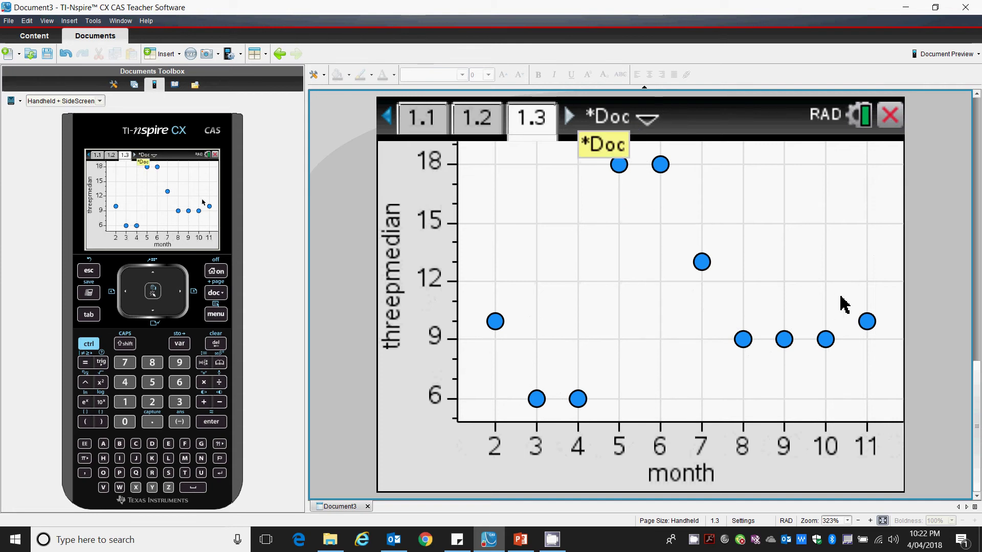
{"action": "left_click", "coordinate": [214, 315]}
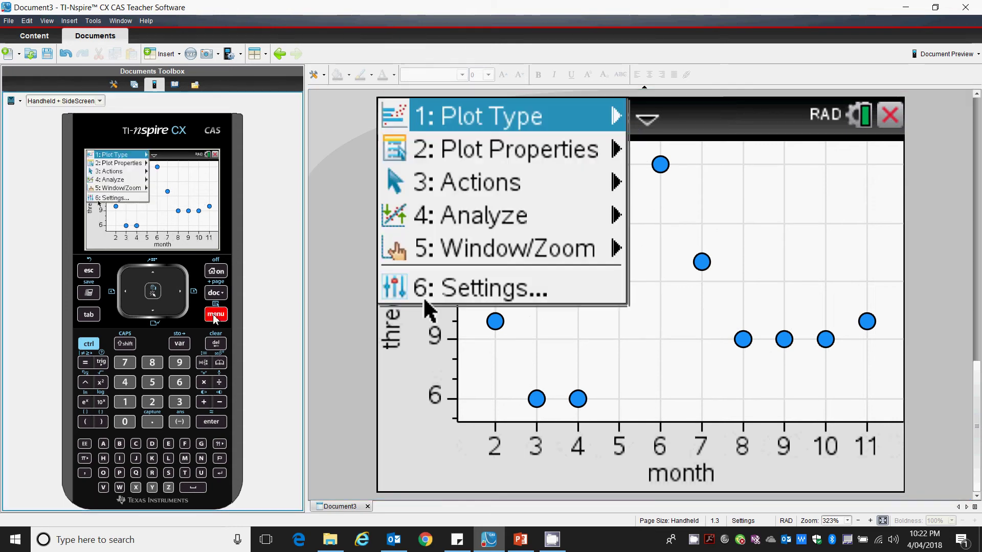
{"action": "left_click", "coordinate": [519, 220]}
{"action": "left_click", "coordinate": [686, 333]}
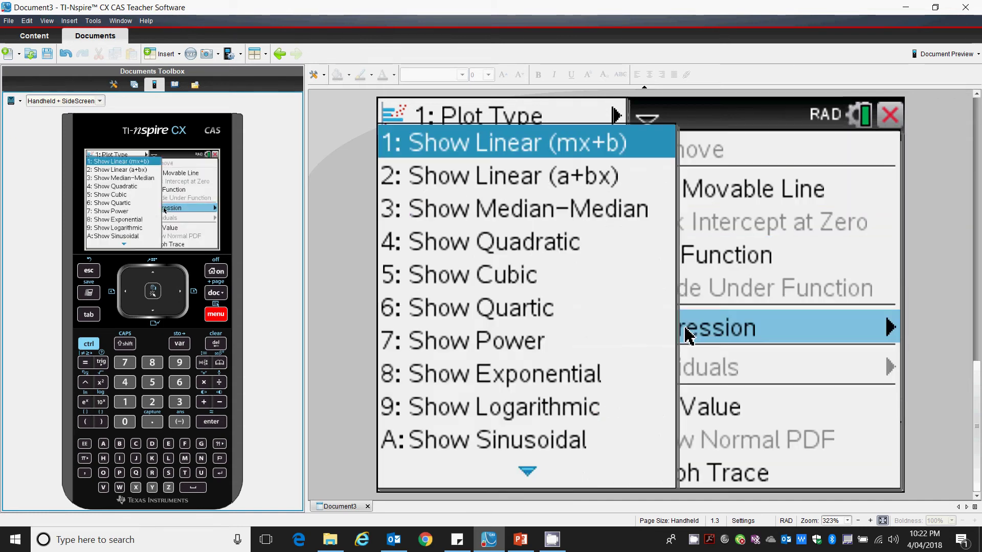
{"action": "left_click", "coordinate": [566, 176]}
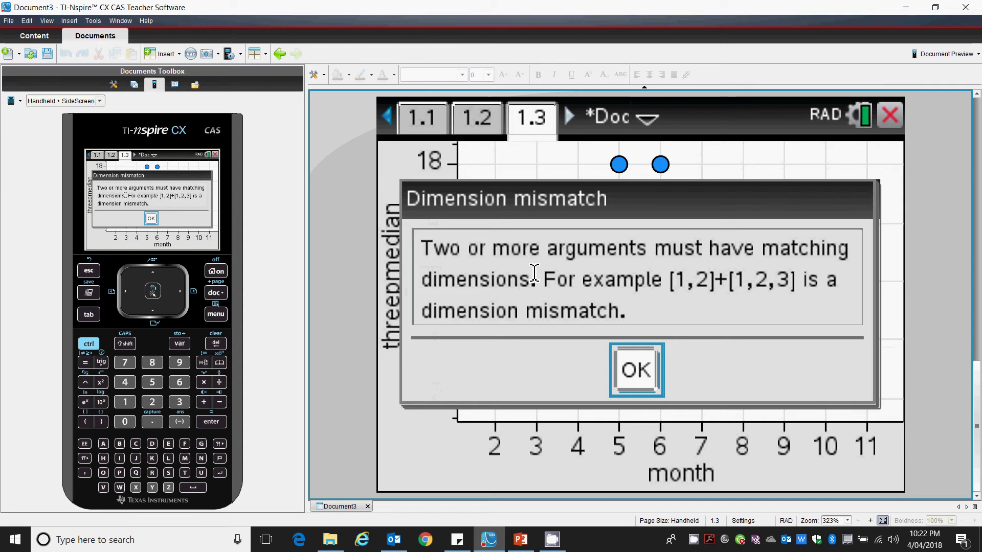
{"action": "left_click", "coordinate": [638, 374]}
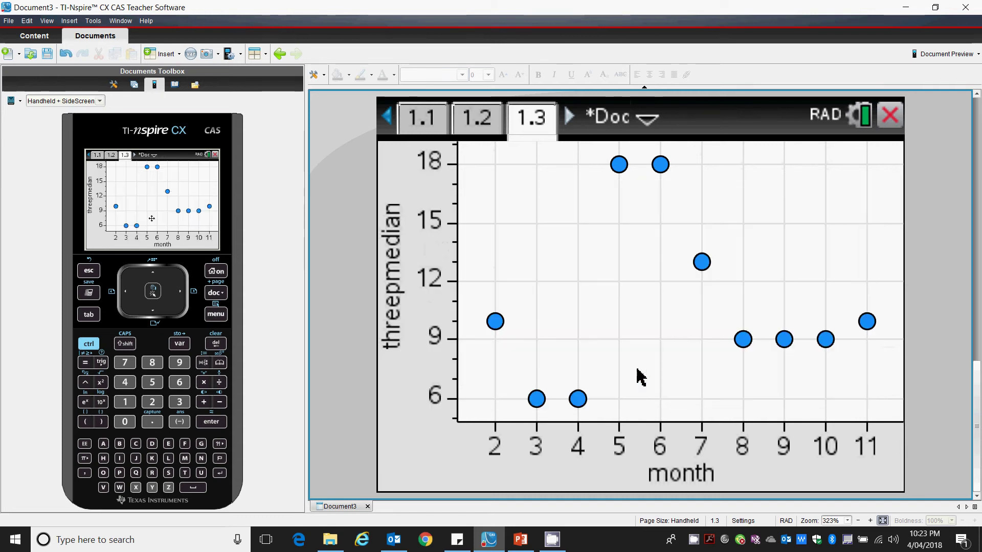
Review the first rows of the threepmedian column in the spreadsheet.
{"action": "left_click", "coordinate": [422, 117]}
{"action": "key", "text": "Up"}
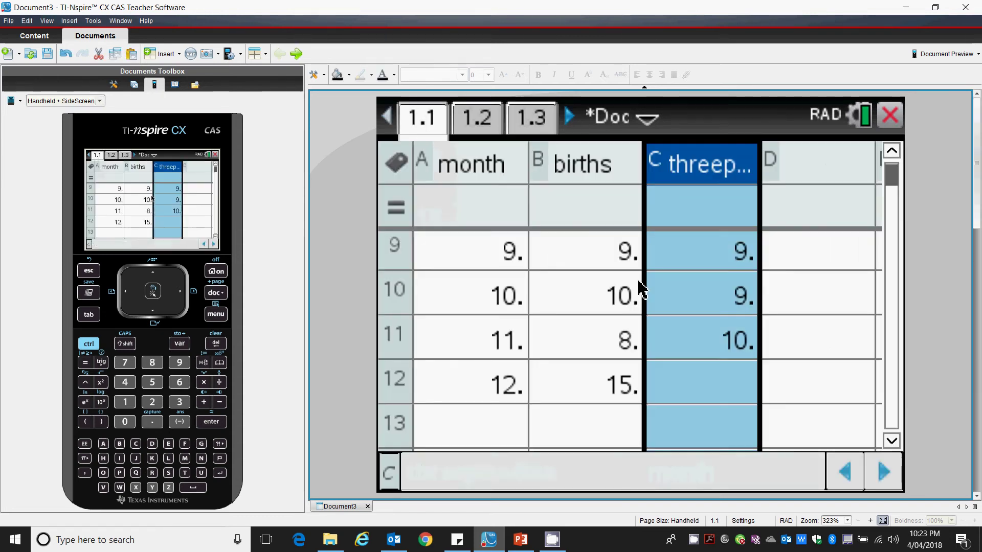
{"action": "left_click", "coordinate": [826, 306]}
{"action": "key", "text": "Up"}
{"action": "key", "text": "Up"}
{"action": "key", "text": "Up"}
{"action": "key", "text": "Up"}
{"action": "key", "text": "Up"}
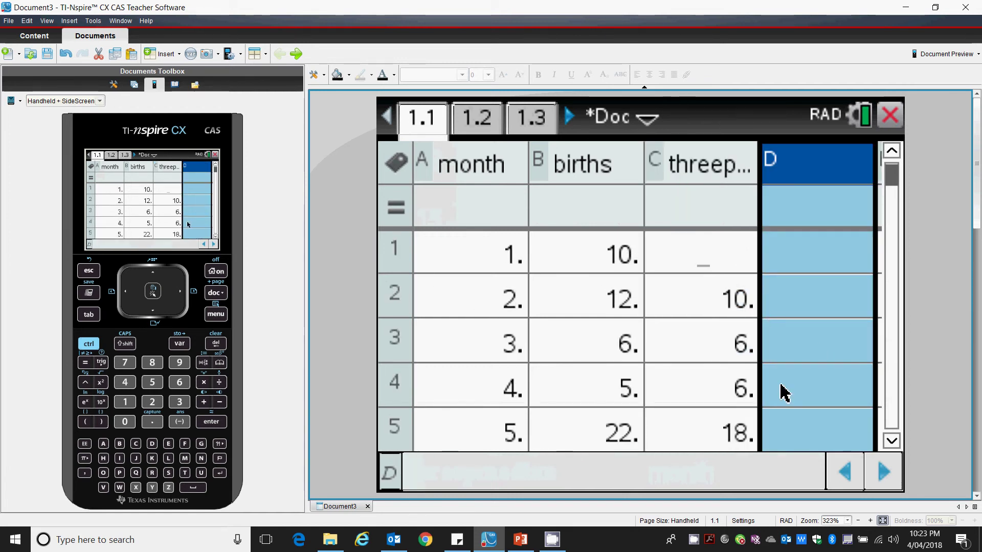
{"action": "key", "text": "Down"}
{"action": "key", "text": "Down"}
{"action": "key", "text": "Down"}
{"action": "key", "text": "Down"}
{"action": "key", "text": "Down"}
{"action": "key", "text": "Down"}
{"action": "key", "text": "Down"}
{"action": "key", "text": "Down"}
{"action": "key", "text": "Down"}
{"action": "key", "text": "Down"}
{"action": "key", "text": "Down"}
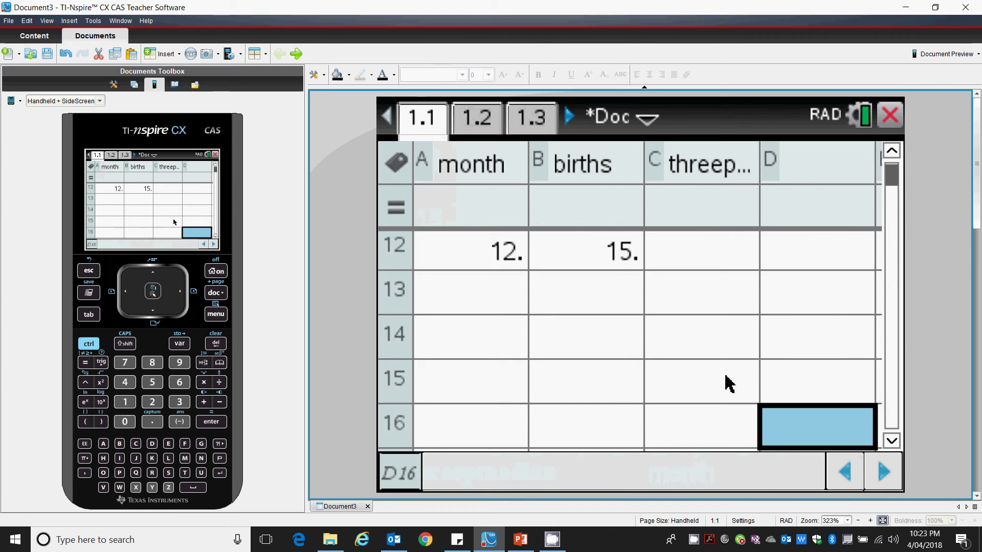
{"action": "key", "text": "Up"}
{"action": "key", "text": "Up"}
{"action": "key", "text": "Up"}
{"action": "key", "text": "Up"}
{"action": "key", "text": "Up"}
{"action": "key", "text": "Up"}
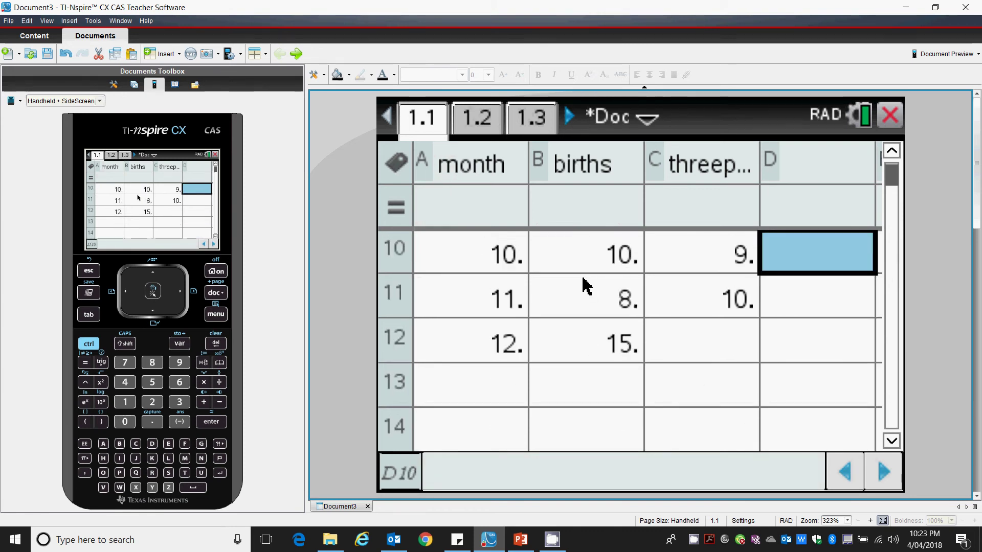
Insert an underscore void entry into cell C12 from the symbol palette.
{"action": "left_click", "coordinate": [693, 348]}
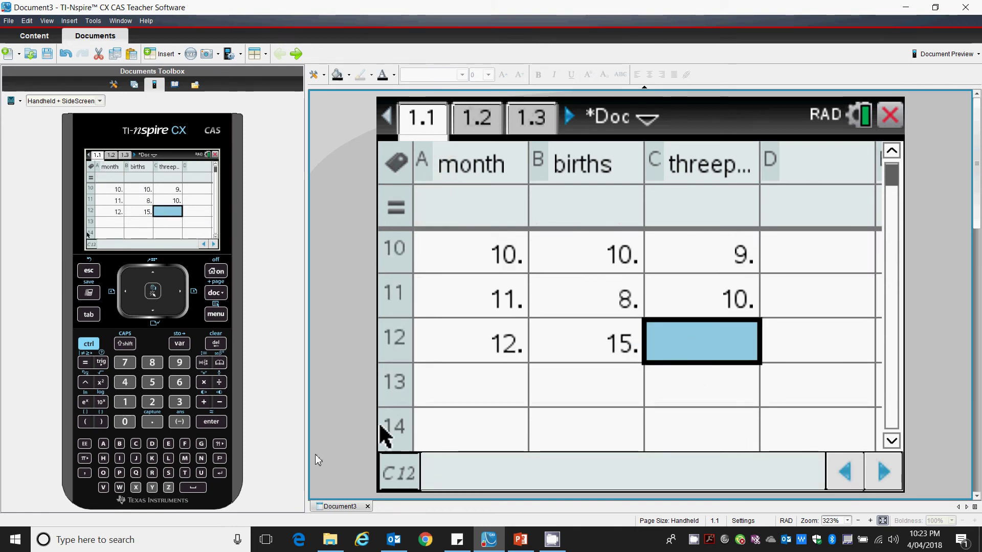
{"action": "left_click", "coordinate": [222, 444]}
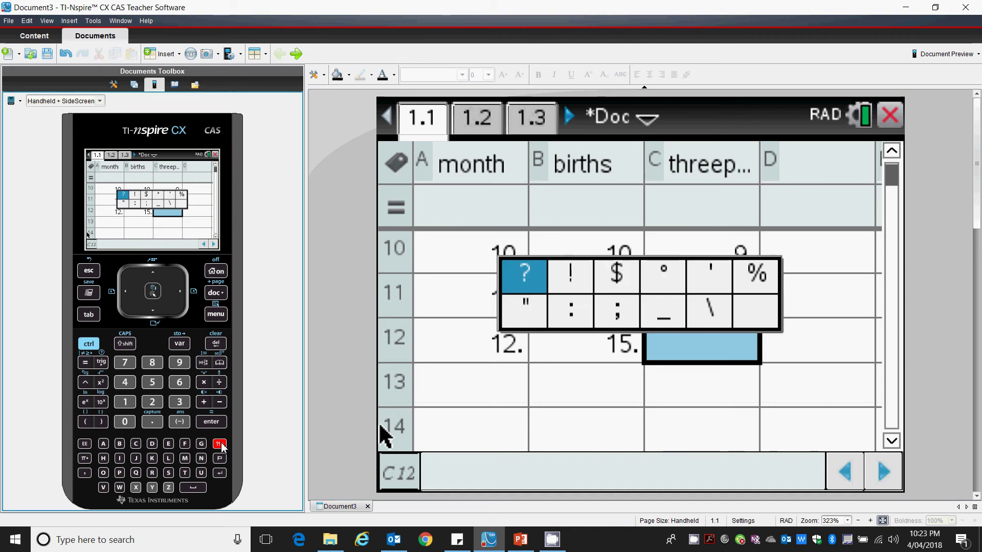
{"action": "left_click", "coordinate": [663, 319]}
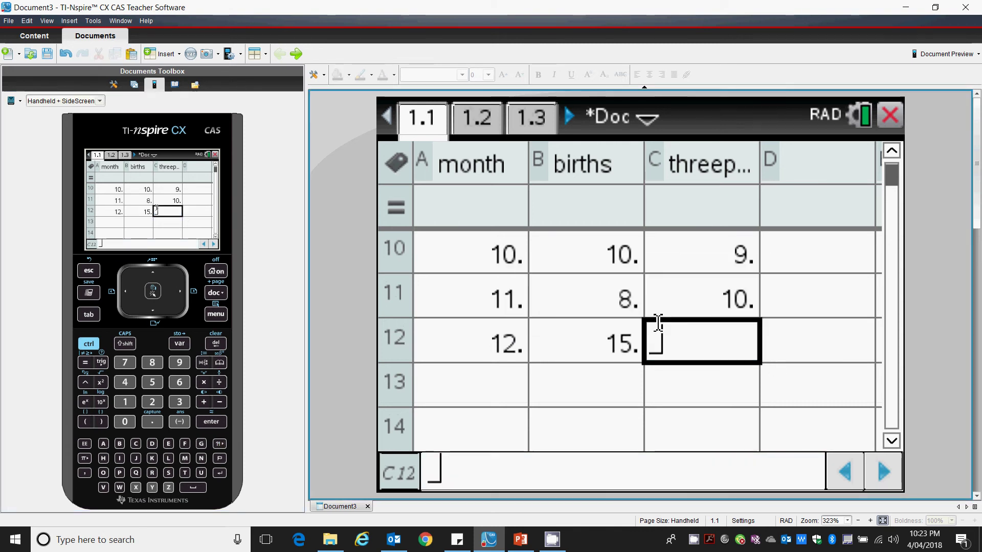
{"action": "left_click", "coordinate": [818, 353]}
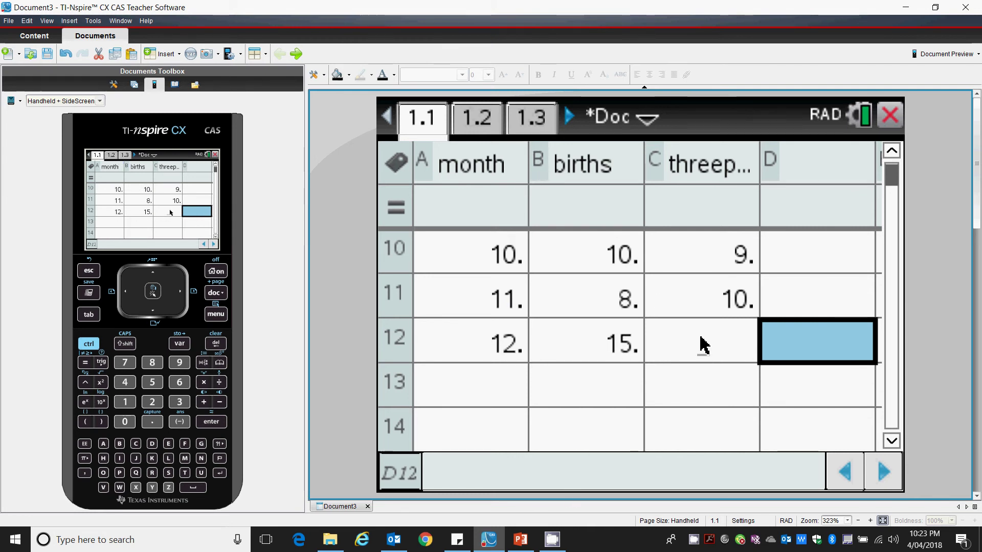
{"action": "scroll", "coordinate": [704, 346], "scroll_direction": "up", "scroll_amount": 3}
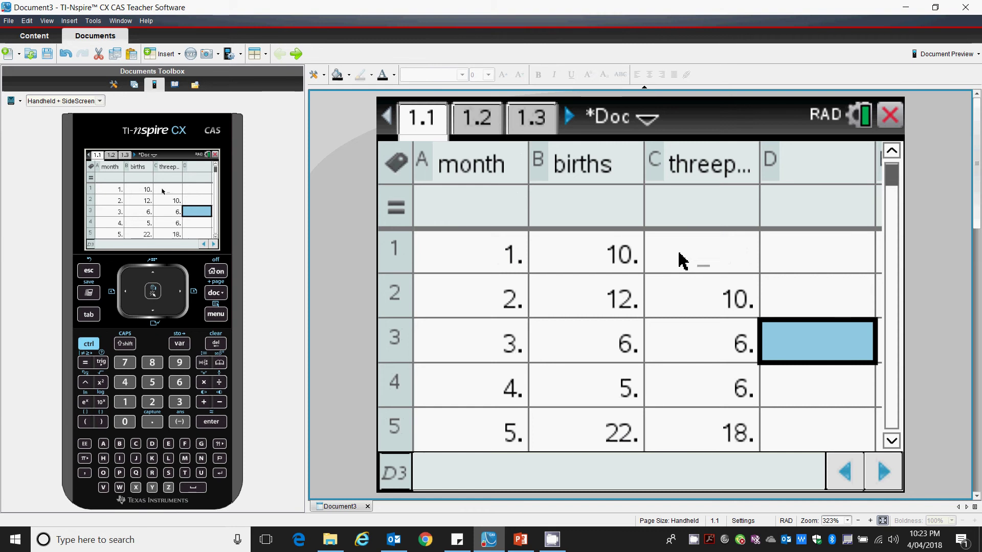
Add a Linear (a+bx) regression, y = 10.6424+0.024242·x, to the page 1.3 threepmedian plot.
{"action": "left_click", "coordinate": [532, 121]}
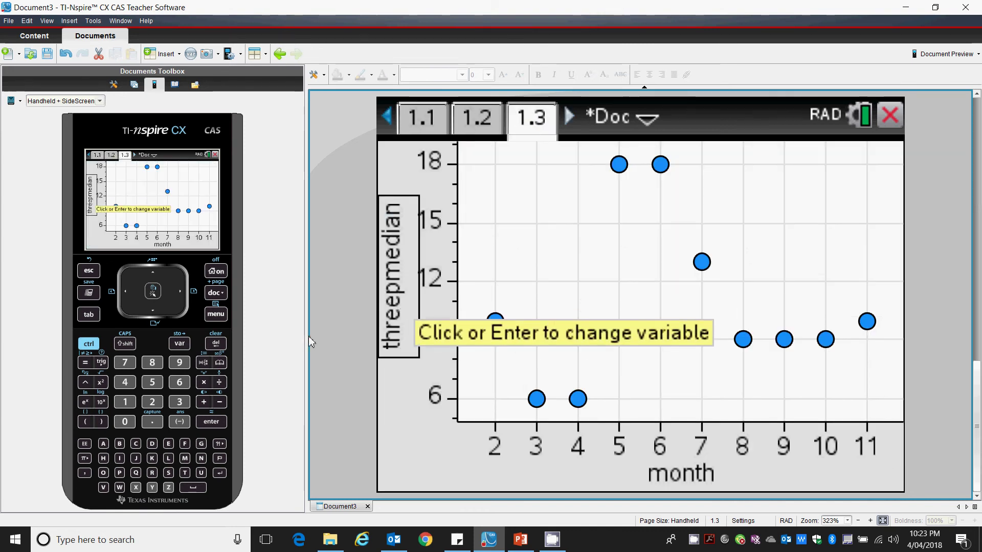
{"action": "left_click", "coordinate": [215, 314]}
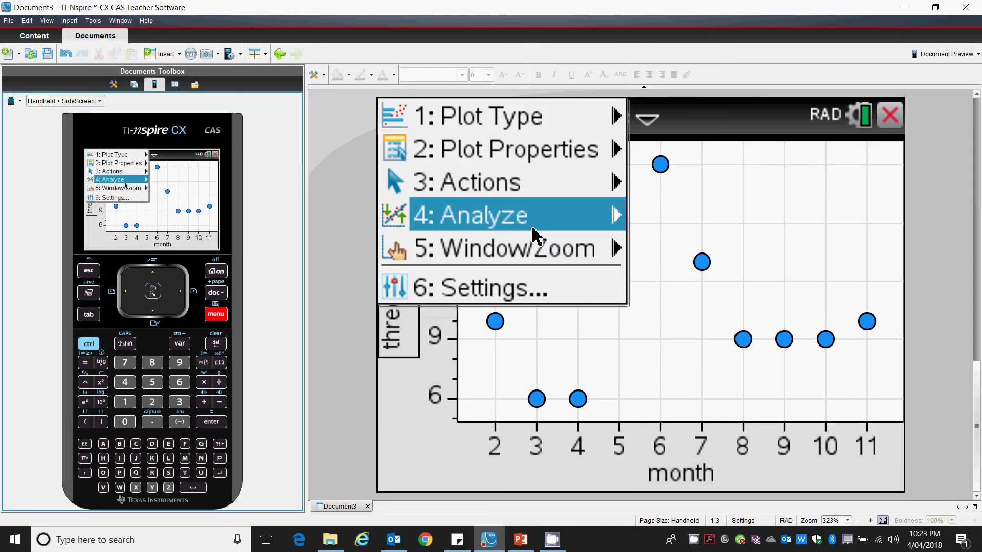
{"action": "mouse_move", "coordinate": [535, 234]}
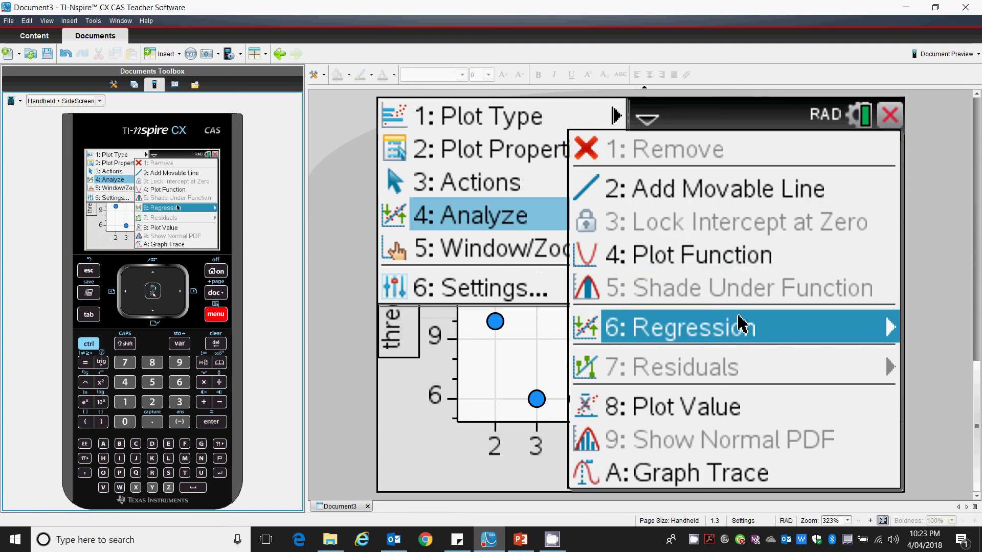
{"action": "mouse_move", "coordinate": [742, 325]}
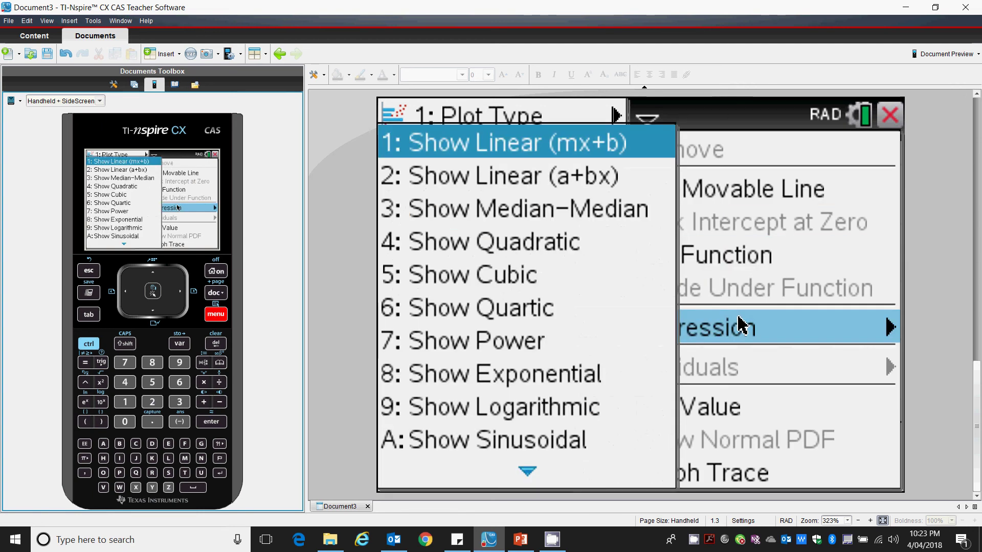
{"action": "left_click", "coordinate": [585, 181]}
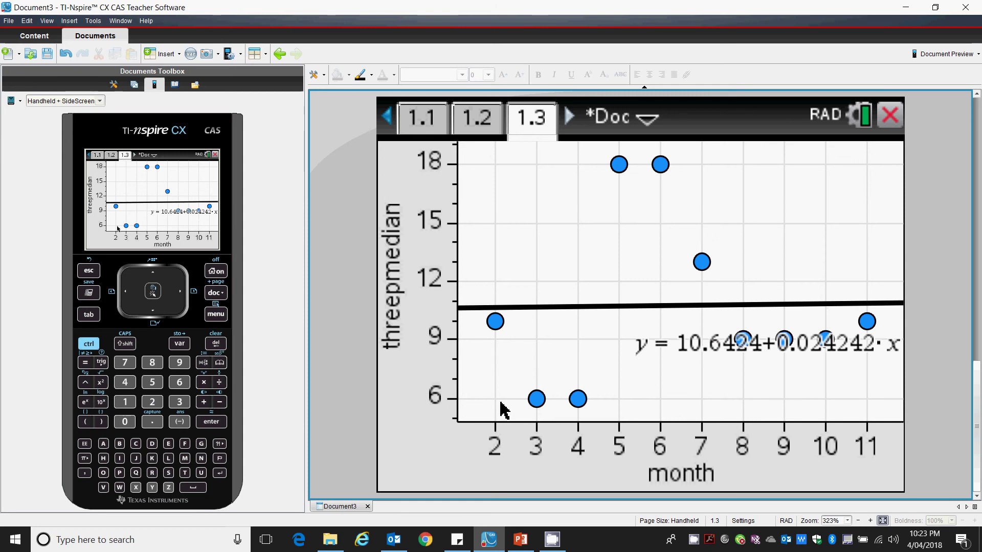
{"action": "mouse_move", "coordinate": [505, 323]}
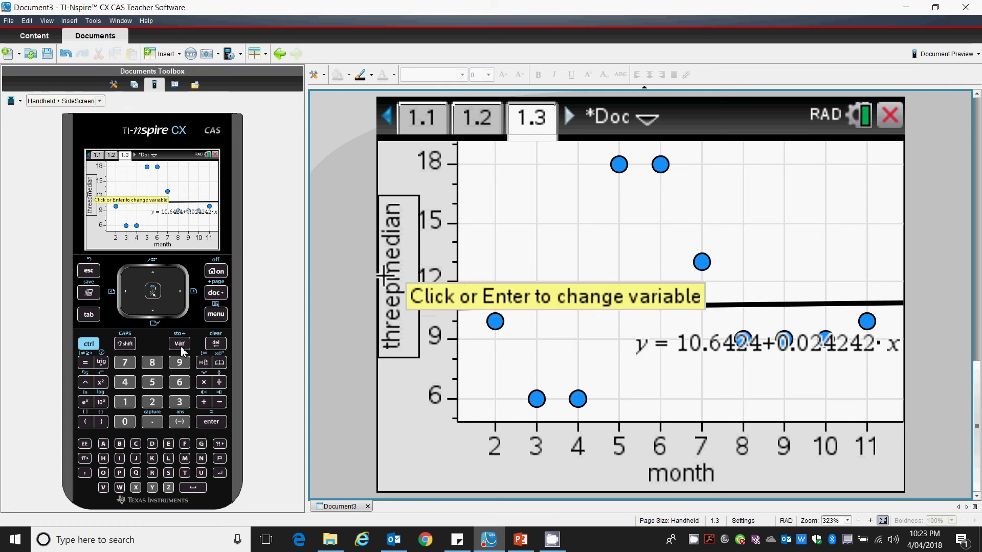
Add births as a second Y variable and show the threepmedian regression equation.
{"action": "left_click", "coordinate": [216, 314]}
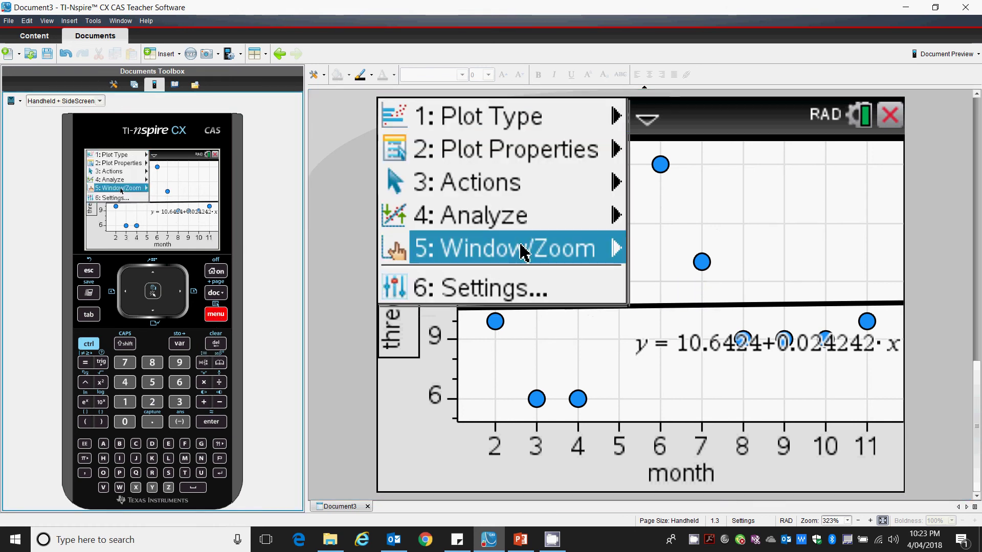
{"action": "left_click", "coordinate": [545, 162]}
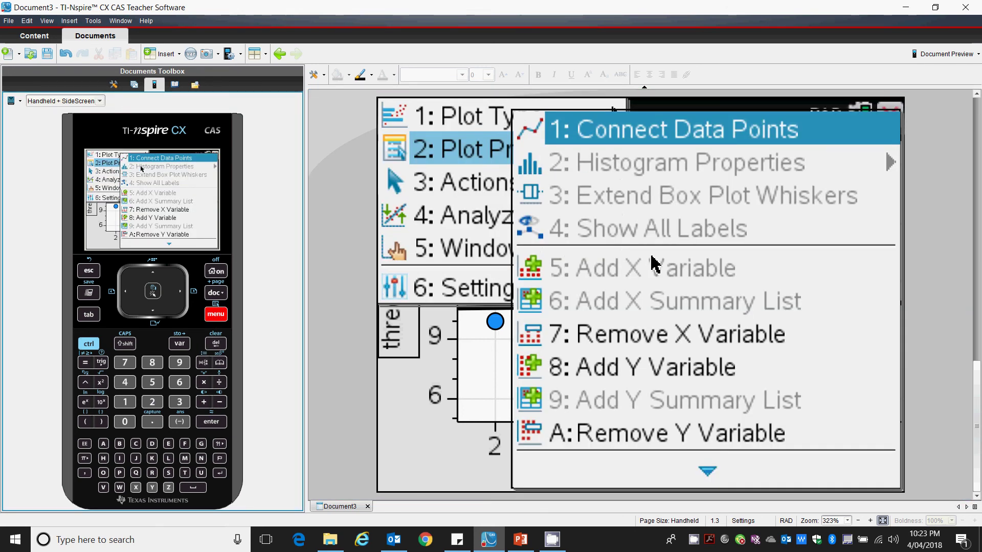
{"action": "left_click", "coordinate": [663, 369]}
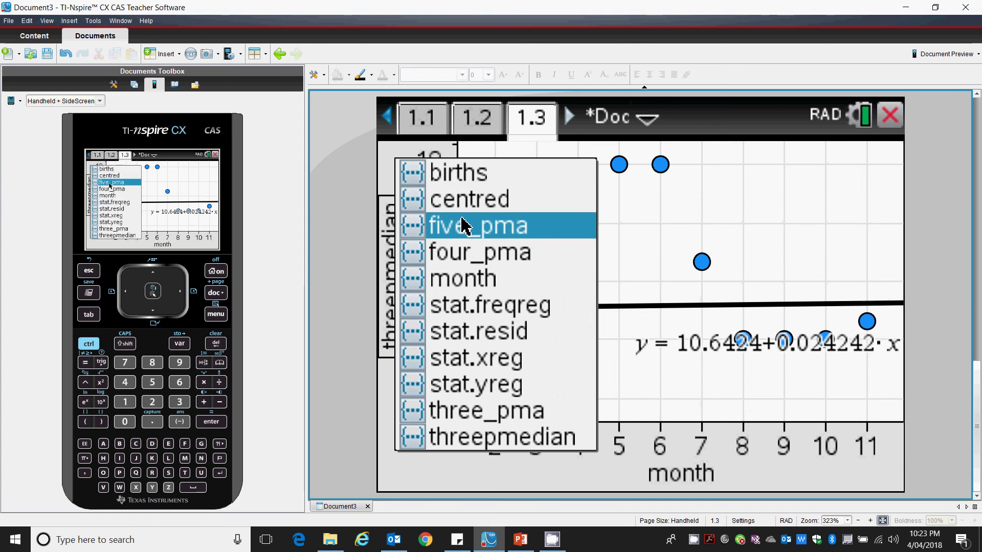
{"action": "left_click", "coordinate": [448, 176]}
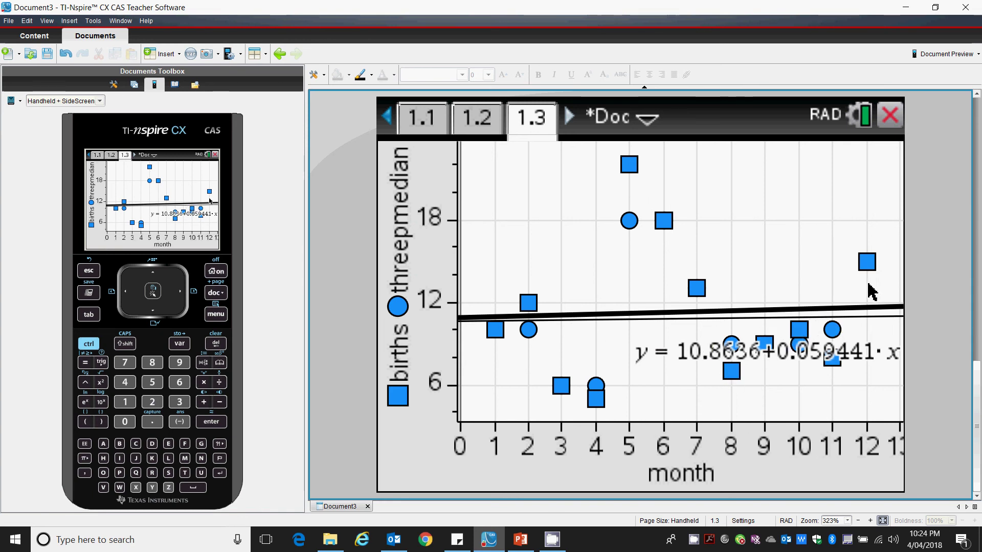
{"action": "left_click", "coordinate": [573, 319]}
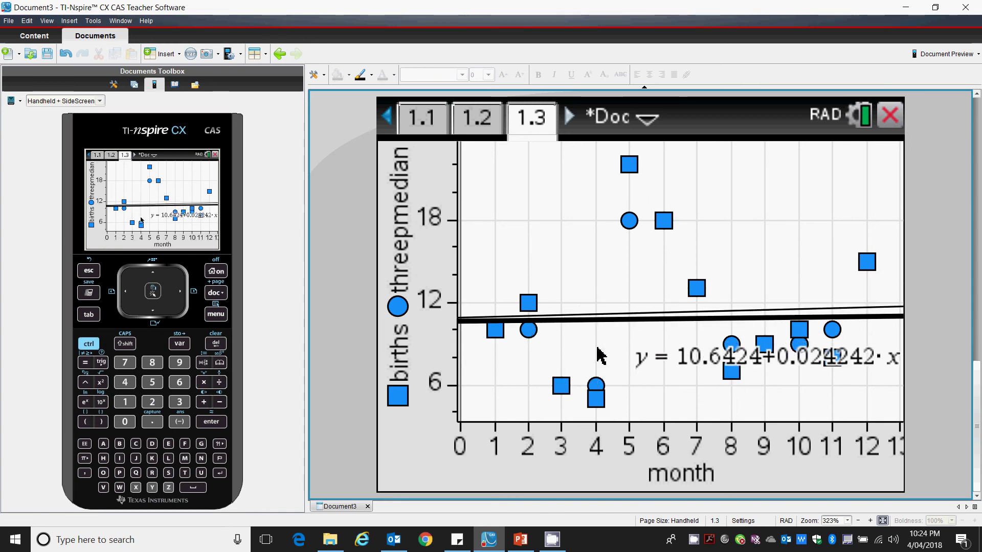
{"action": "mouse_move", "coordinate": [632, 221]}
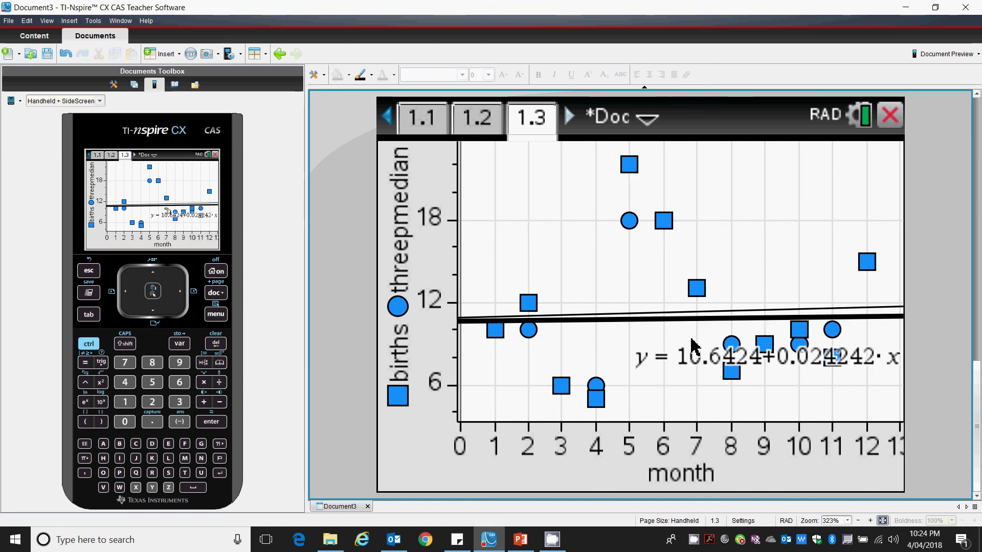
Compare against PowerPoint slide 14's births versus 3 point median trend chart, then return to TI-Nspire.
{"action": "left_click", "coordinate": [520, 541]}
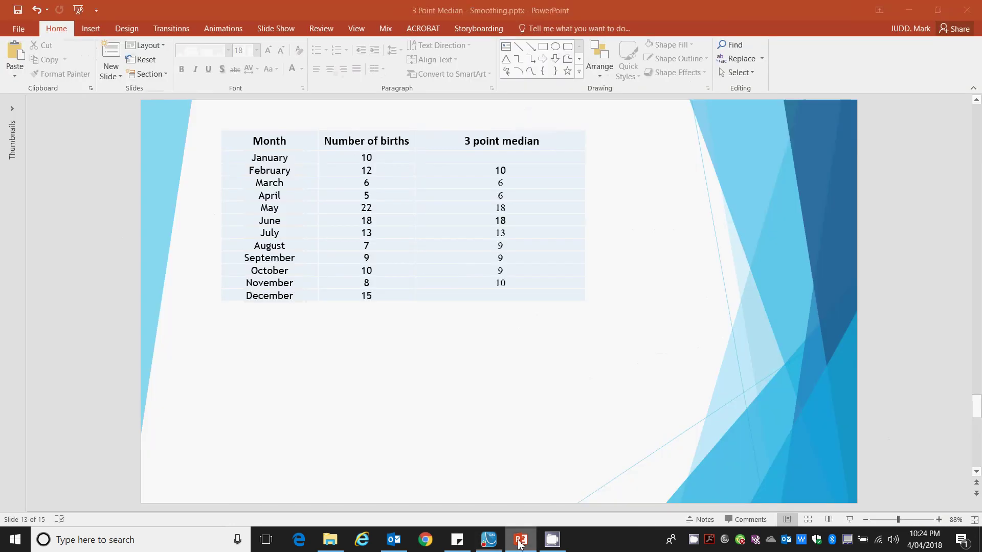
{"action": "scroll", "coordinate": [497, 375], "scroll_direction": "down", "scroll_amount": 2}
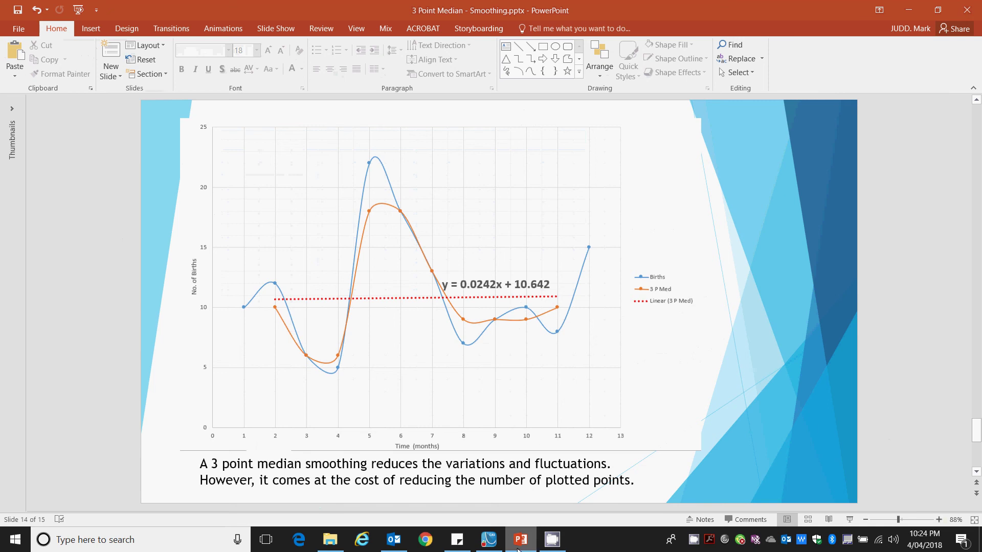
{"action": "left_click", "coordinate": [489, 541]}
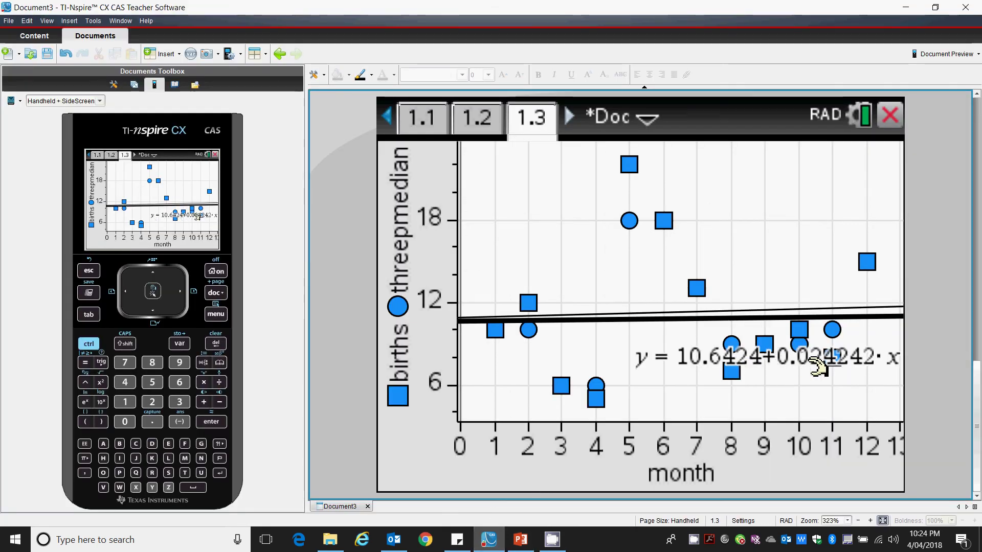
Switch the y-axis variable to threepmedian alone, dropping births and keeping the regression line.
{"action": "mouse_move", "coordinate": [833, 362]}
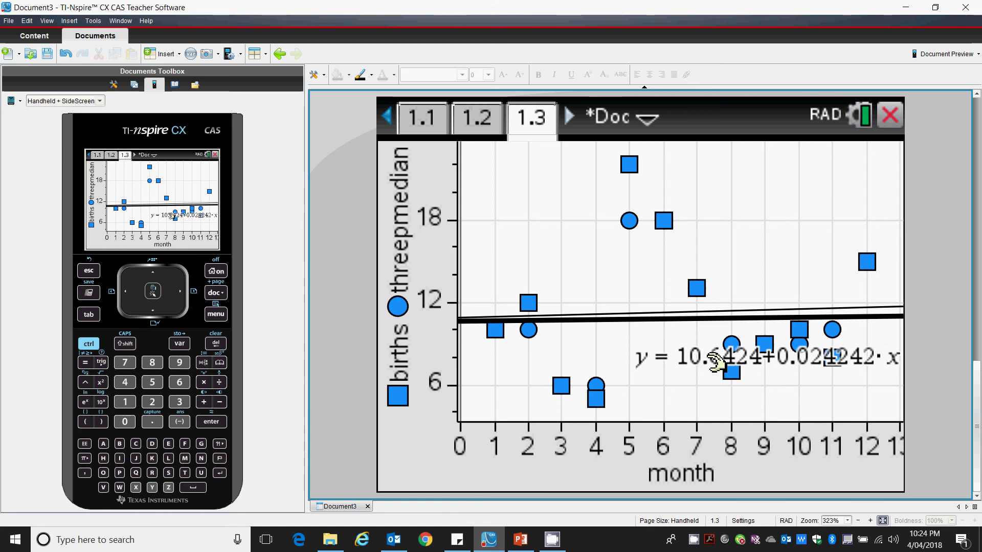
{"action": "mouse_move", "coordinate": [738, 366]}
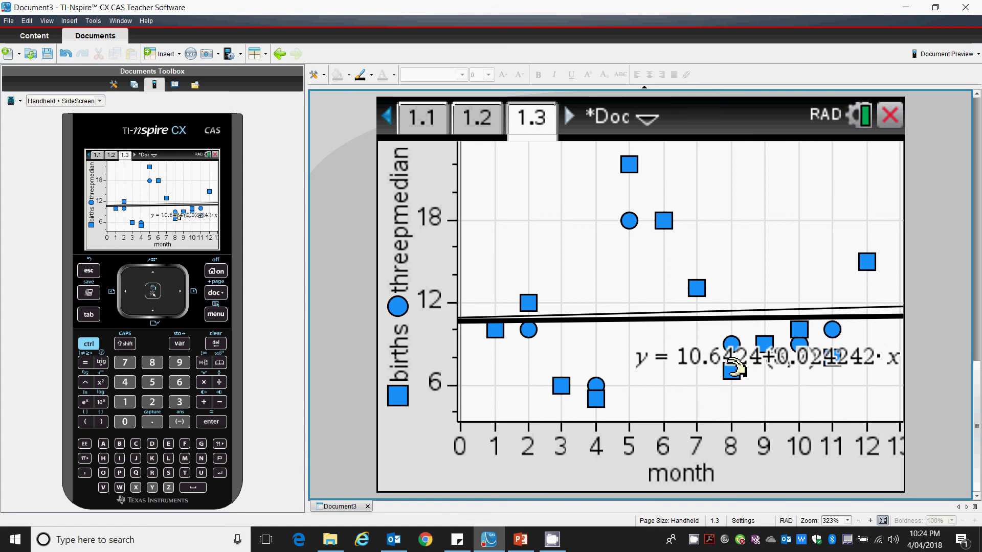
{"action": "left_click", "coordinate": [405, 263]}
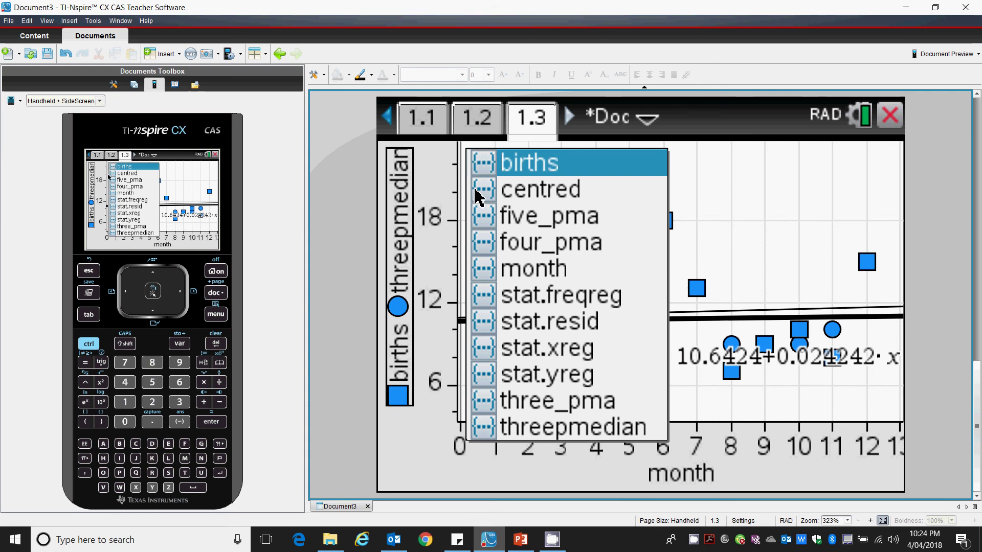
{"action": "left_click", "coordinate": [576, 428]}
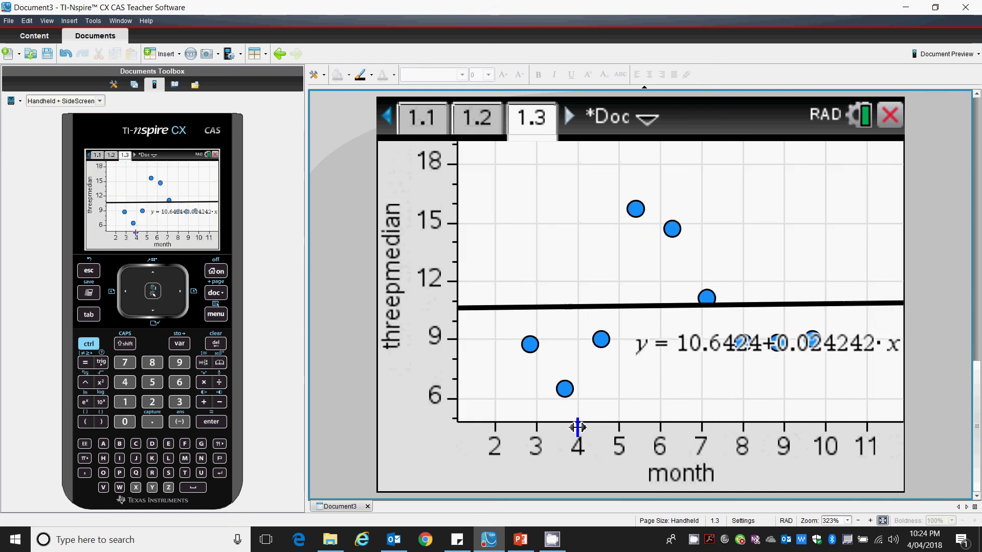